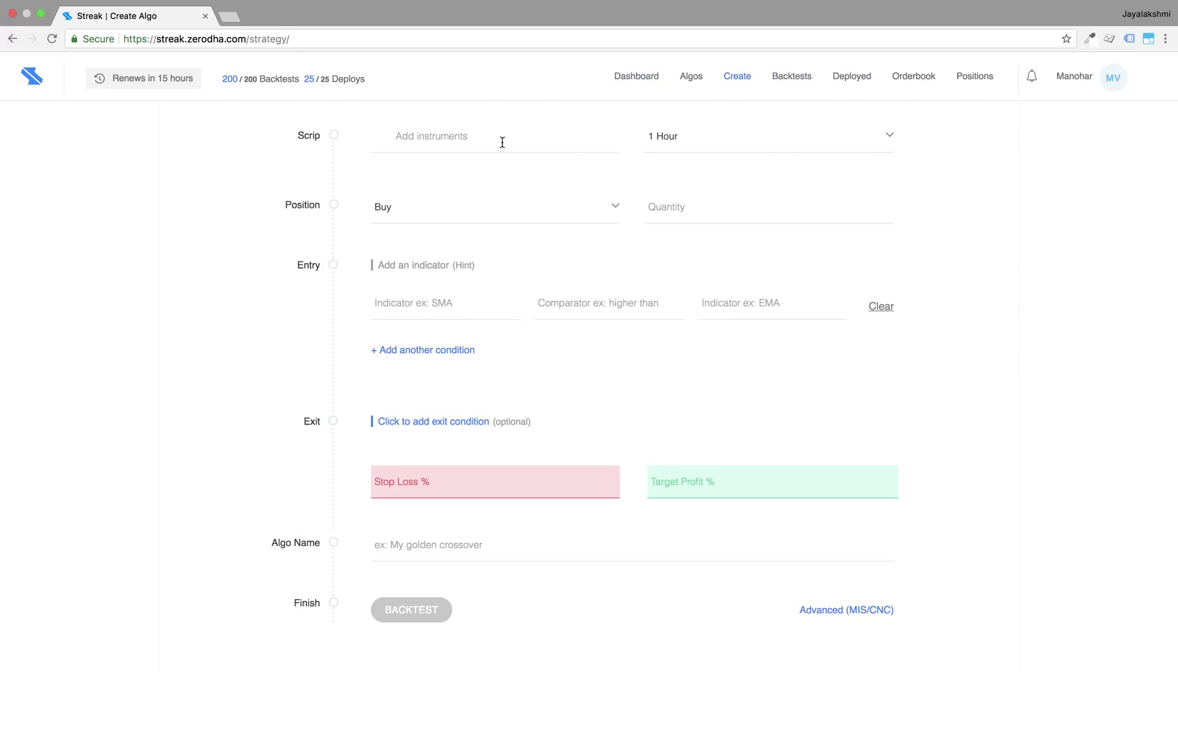
Start a new algo on the PSU Banks - Sample Basket with 1-minute candles.
left_click(502, 146)
type("sampl")
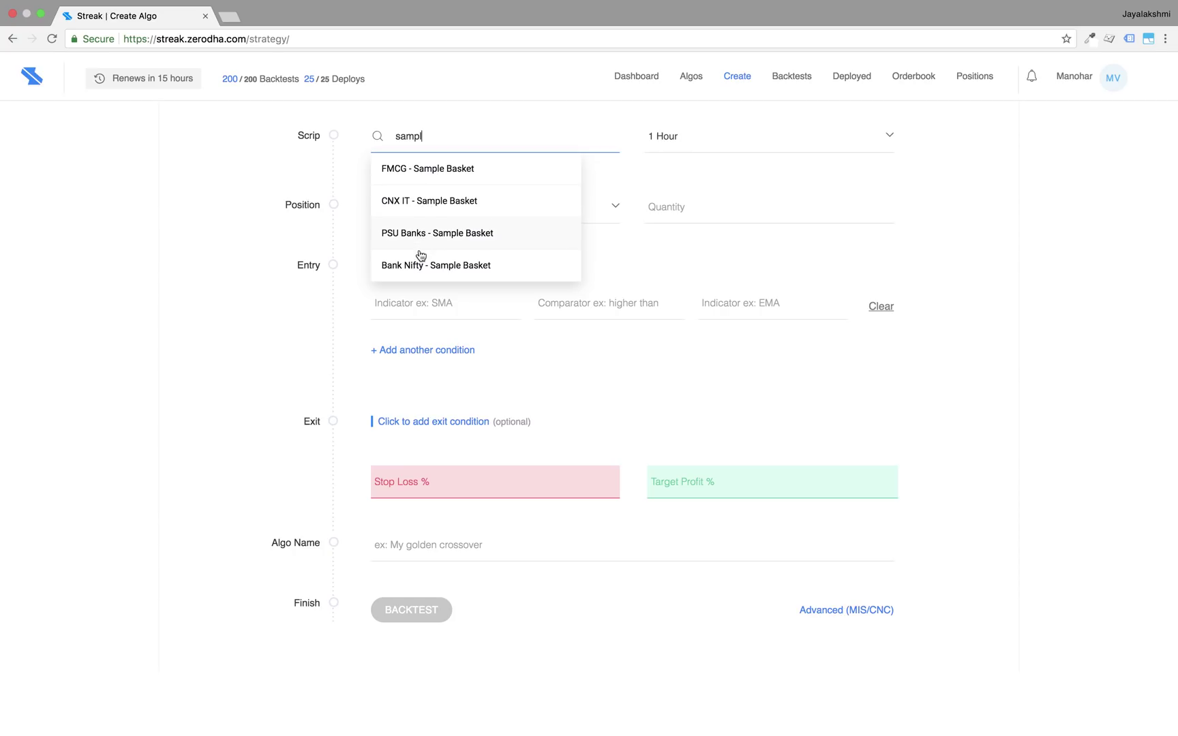
left_click(432, 236)
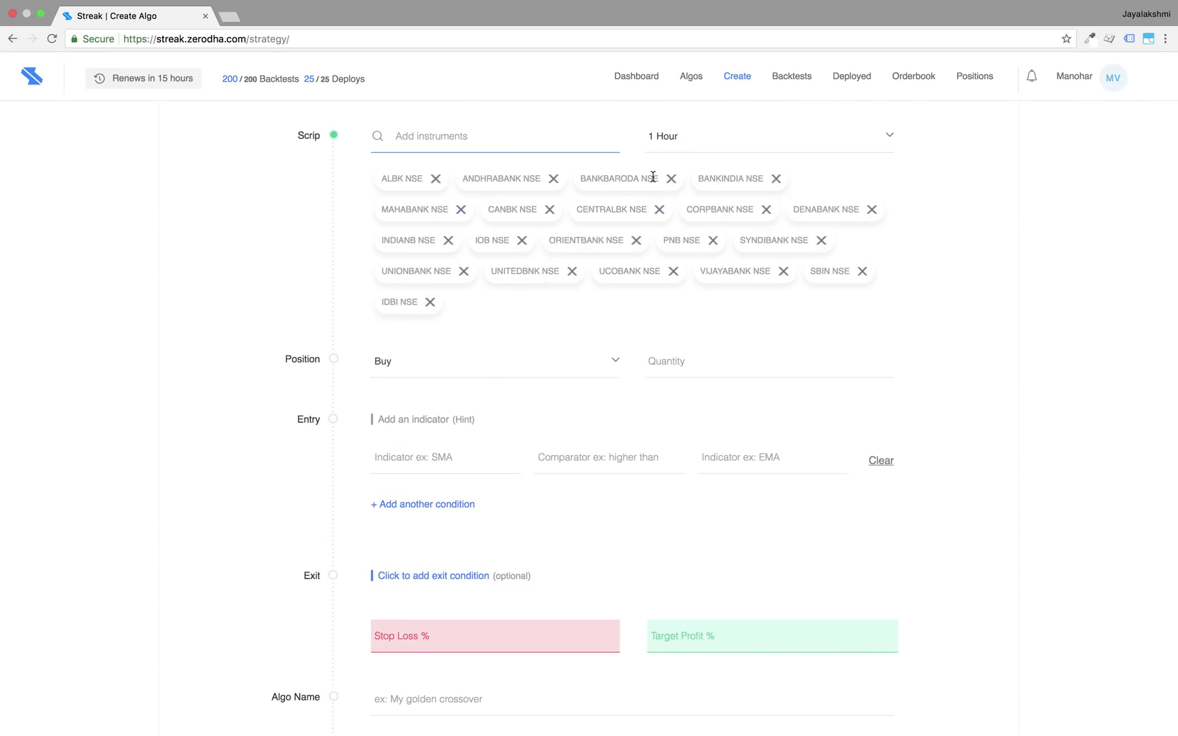
left_click(723, 145)
left_click(714, 165)
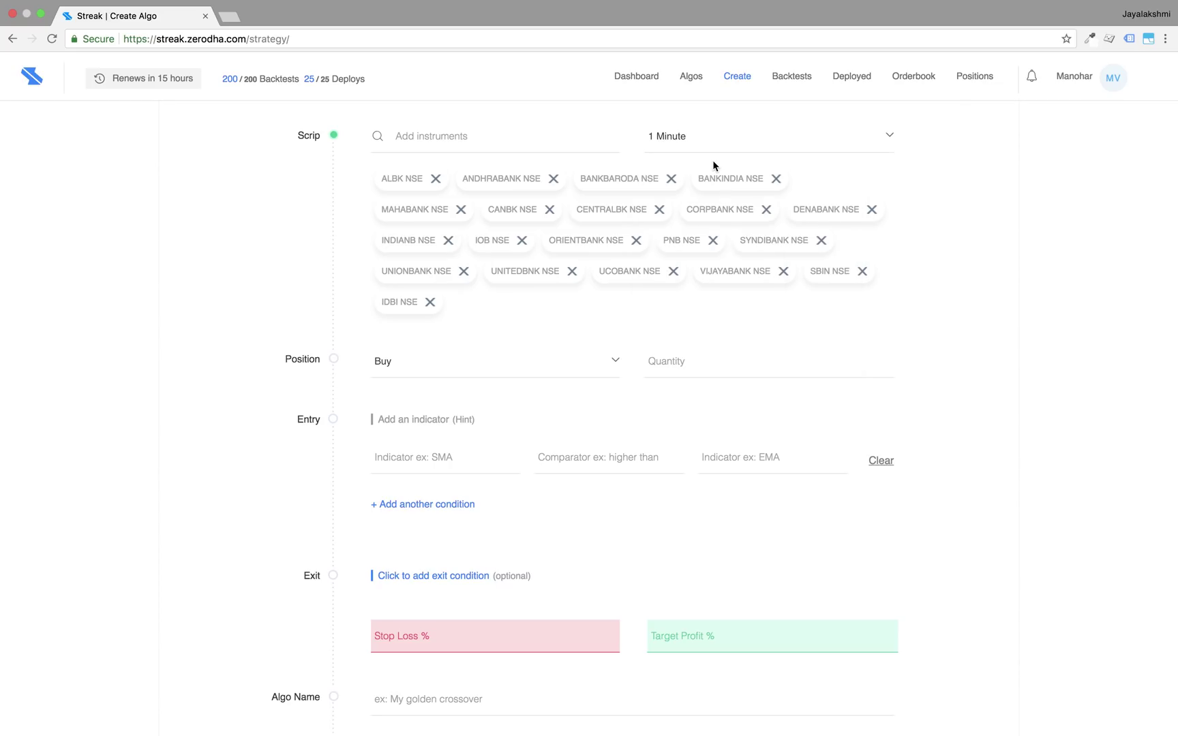
Set the algo's position to Sell with a quantity of 25.
left_click(518, 361)
left_click(465, 423)
left_click(694, 370)
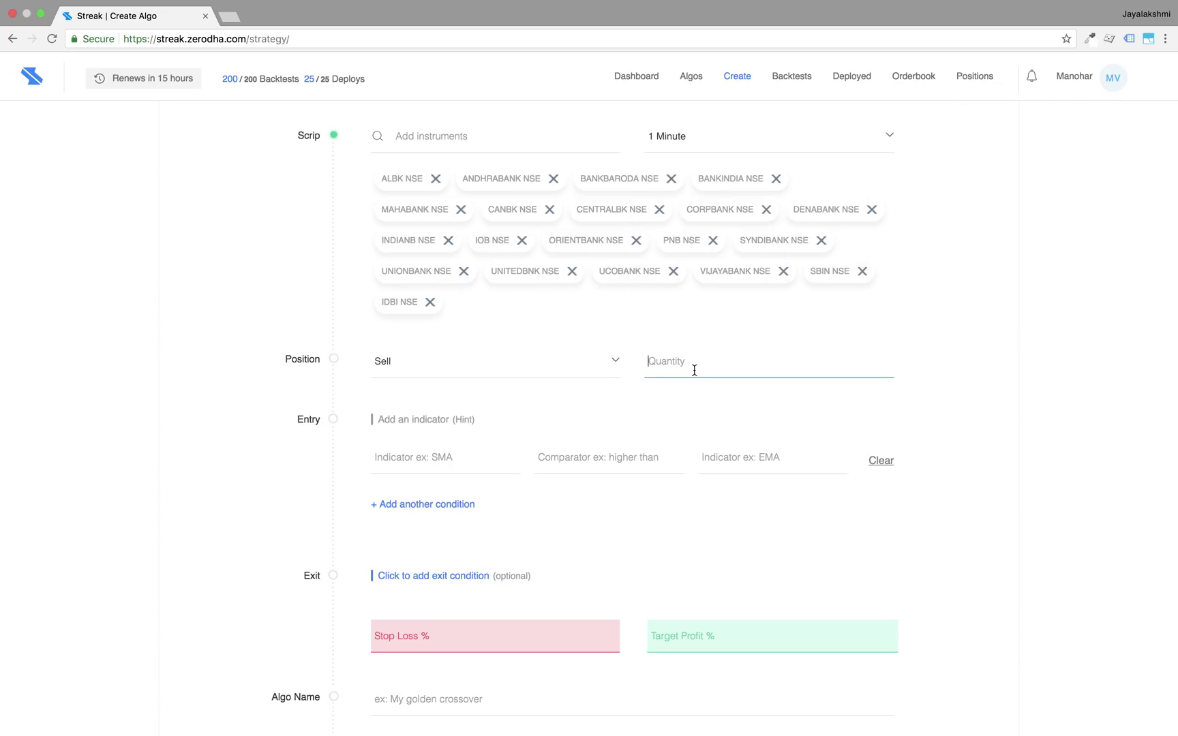
type("25")
left_click(472, 454)
type("super")
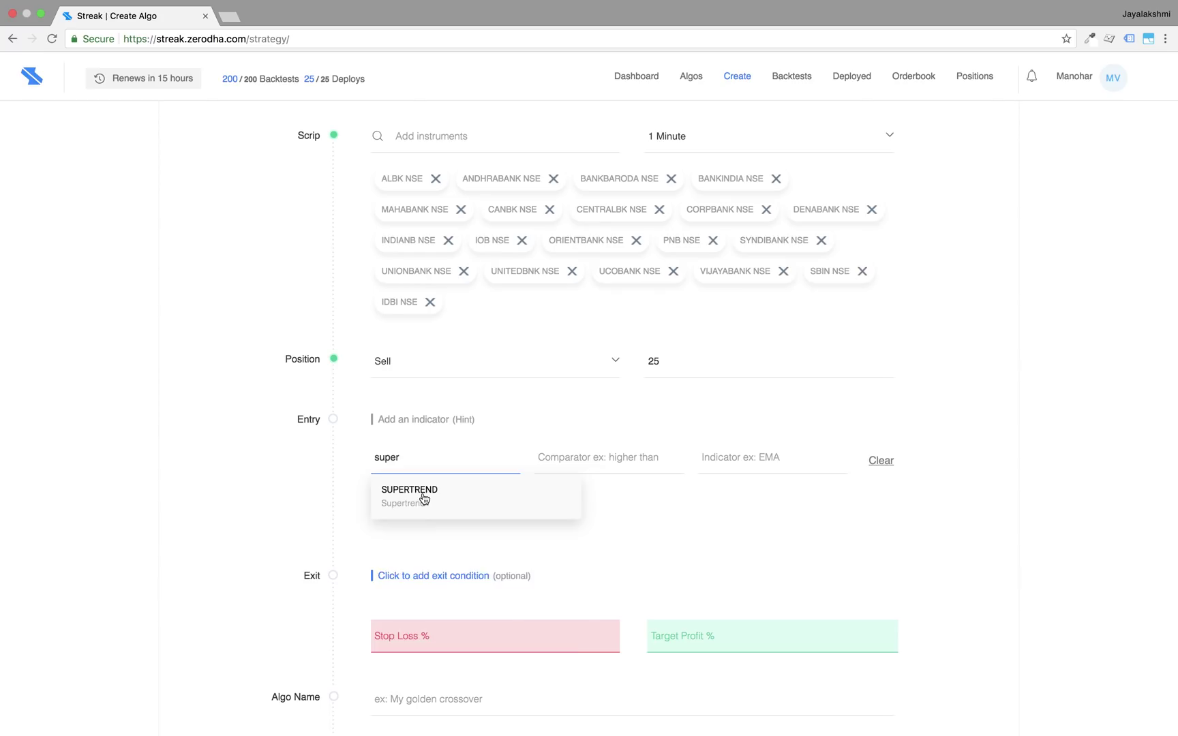
Set the entry rule to Supertrend(7,3) crosses above Close.
left_click(421, 495)
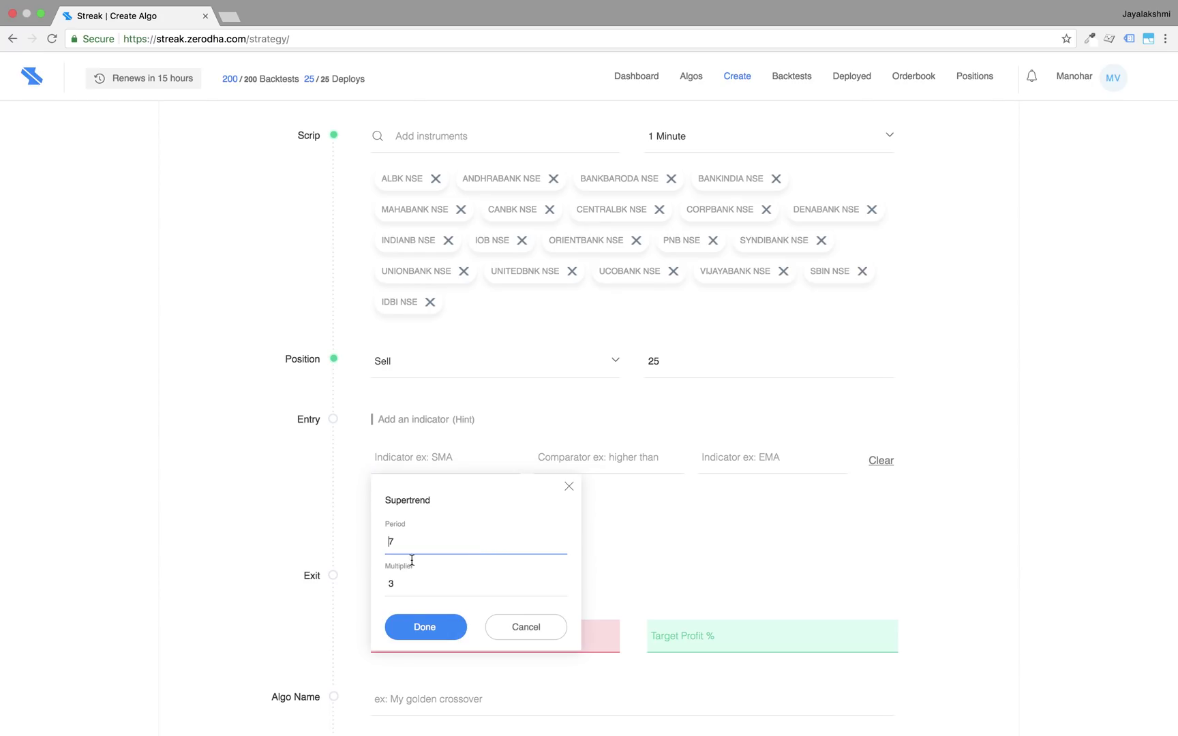
left_click(425, 628)
left_click(637, 461)
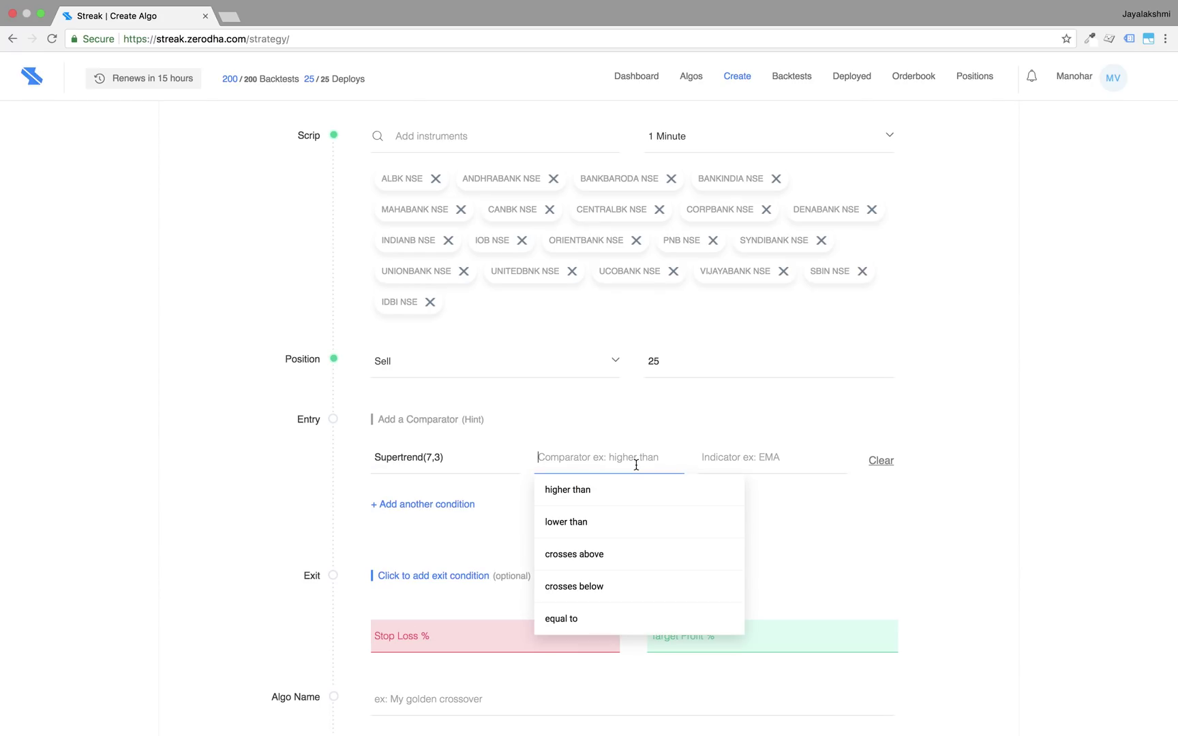
left_click(620, 570)
left_click(784, 462)
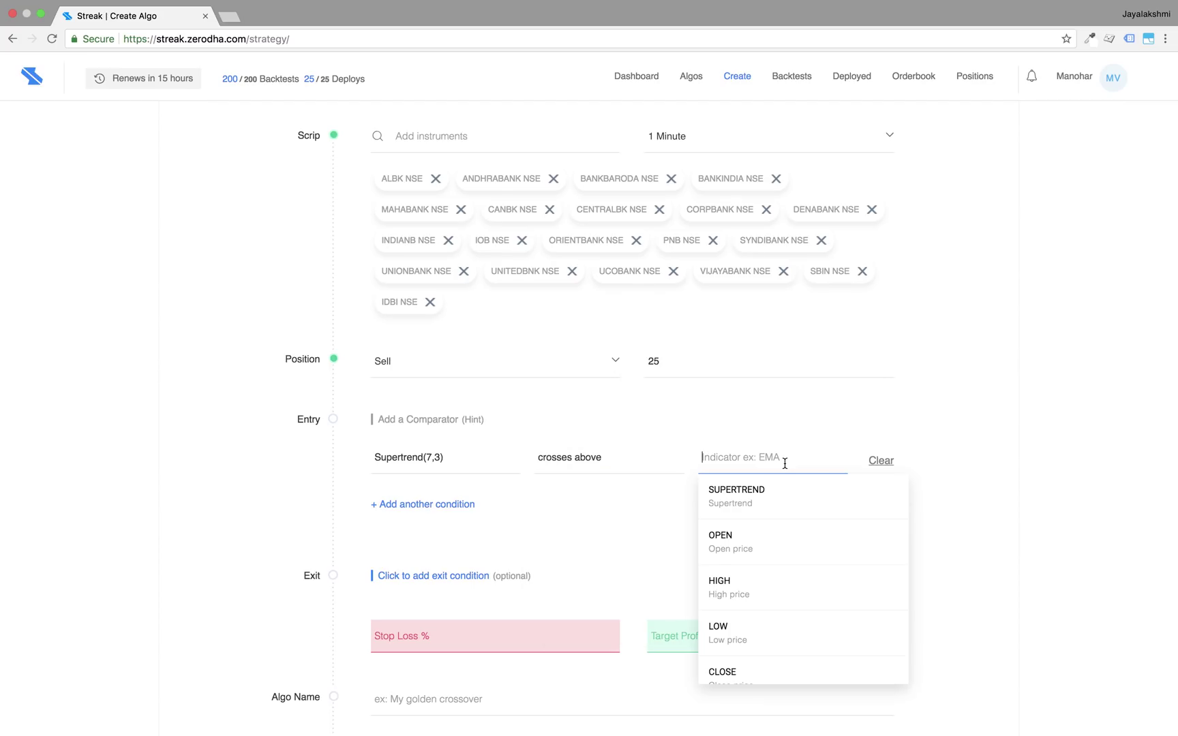
type("close")
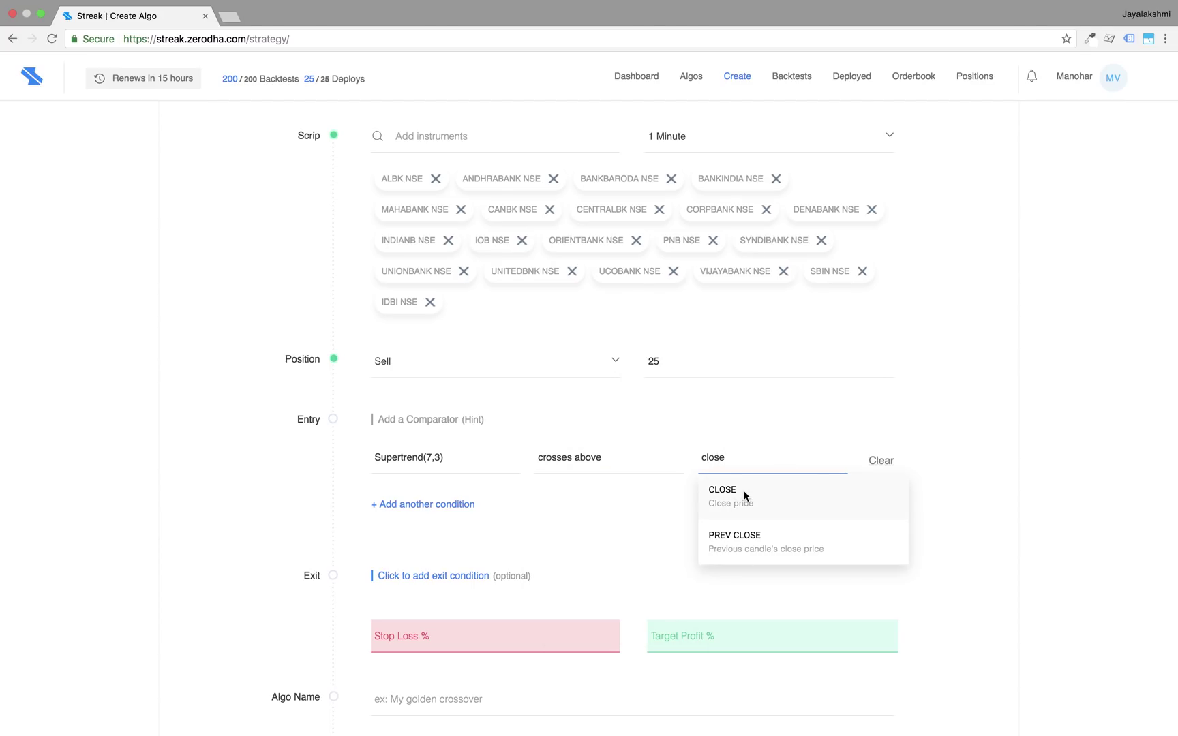
left_click(745, 494)
scroll(711, 521, "down", 1)
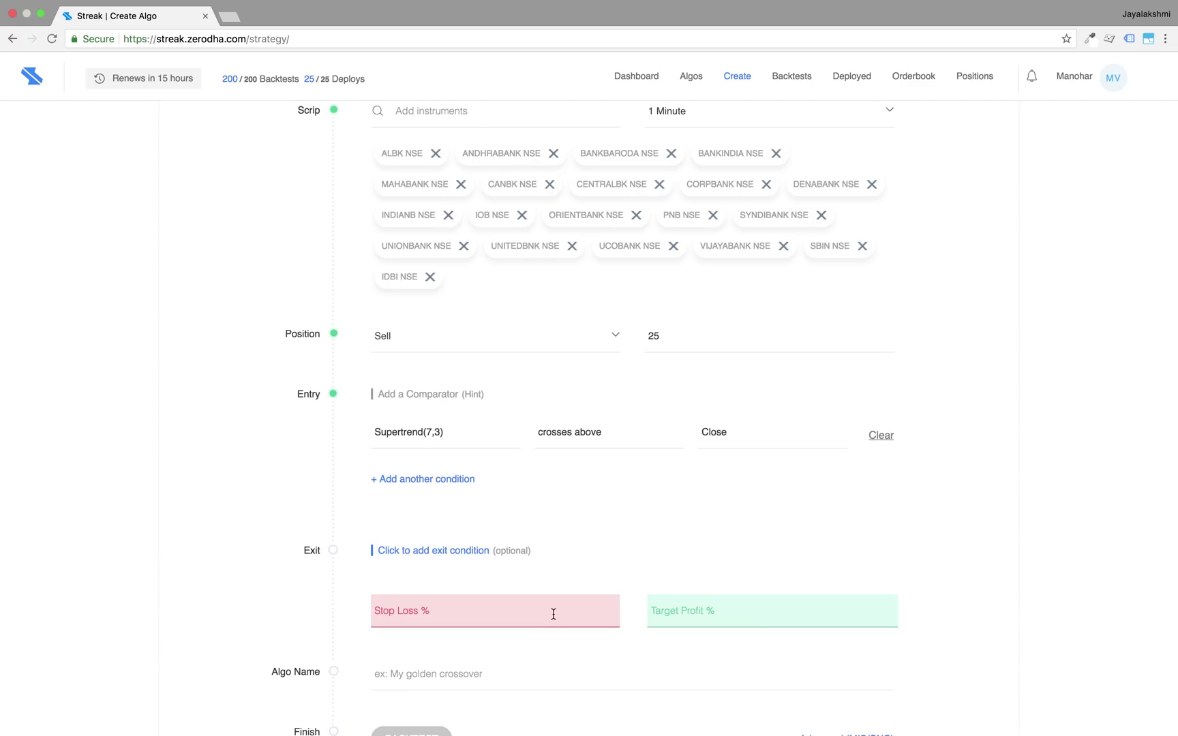
type(".75")
Enter stop loss 0.75% and target 1.5%, and name the algo 'Supertrend Short PSU Bank'.
key("Tab")
type("1.")
scroll(461, 598, "up", 1)
left_click(426, 688)
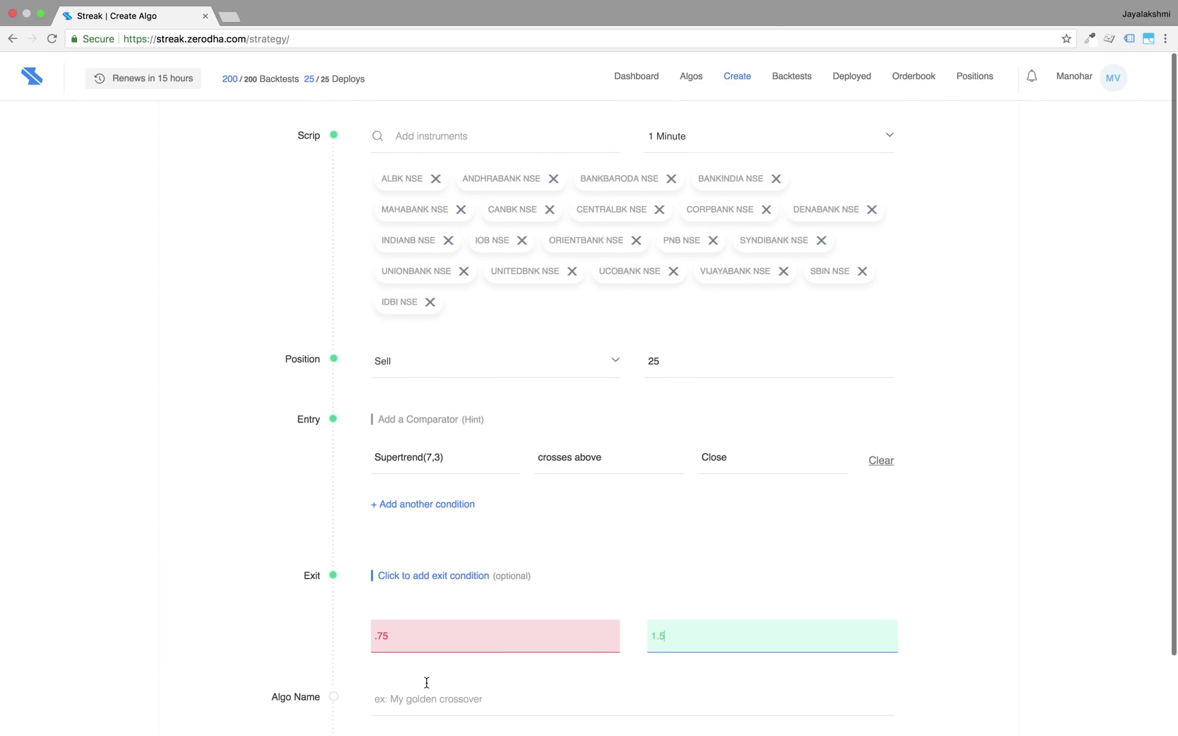
type("S")
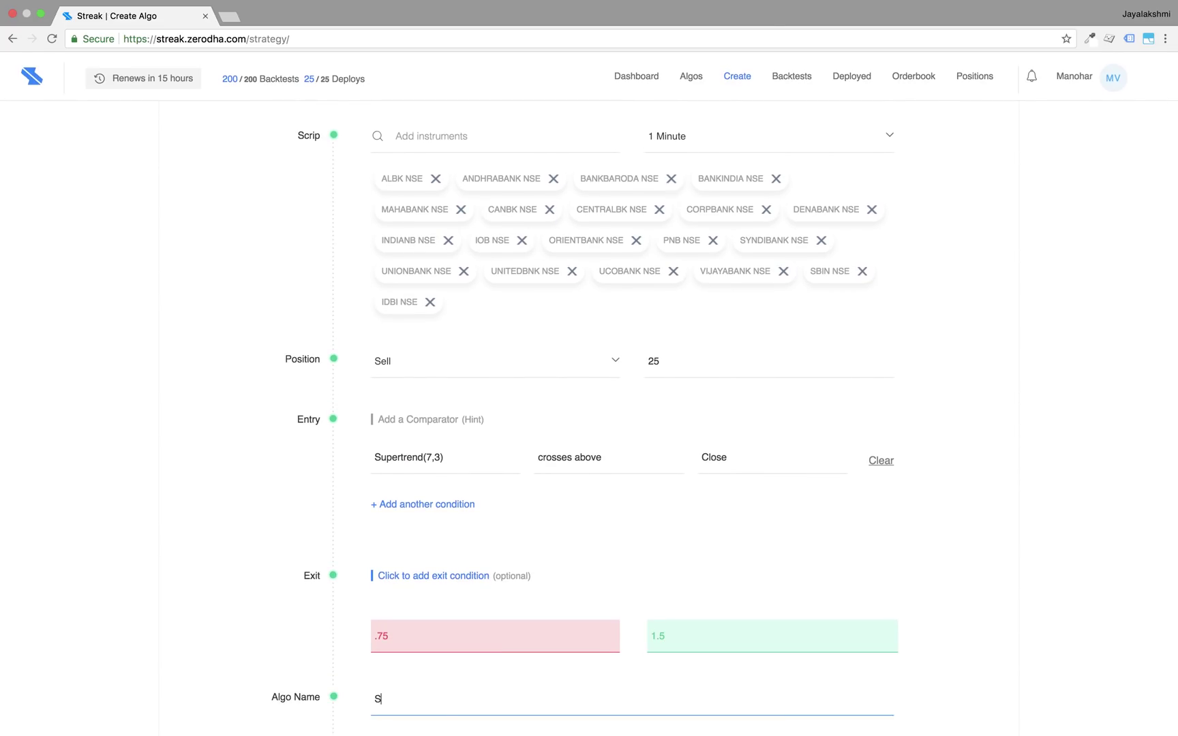
type("upe")
type("trn")
type("end S")
type("hort")
type(" PSU")
type("B")
type("ank")
scroll(564, 363, "down", 2)
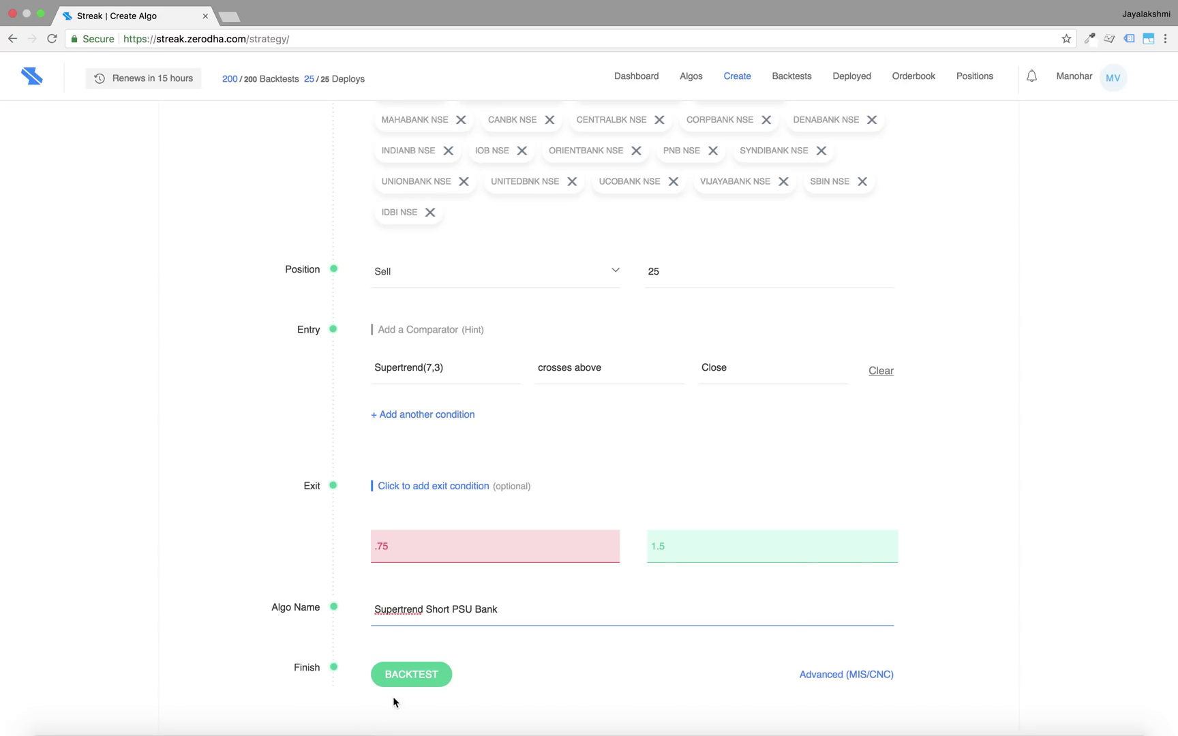
Backtest the algo and inspect VIJAYABANK's results with and without brokerage.
left_click(405, 671)
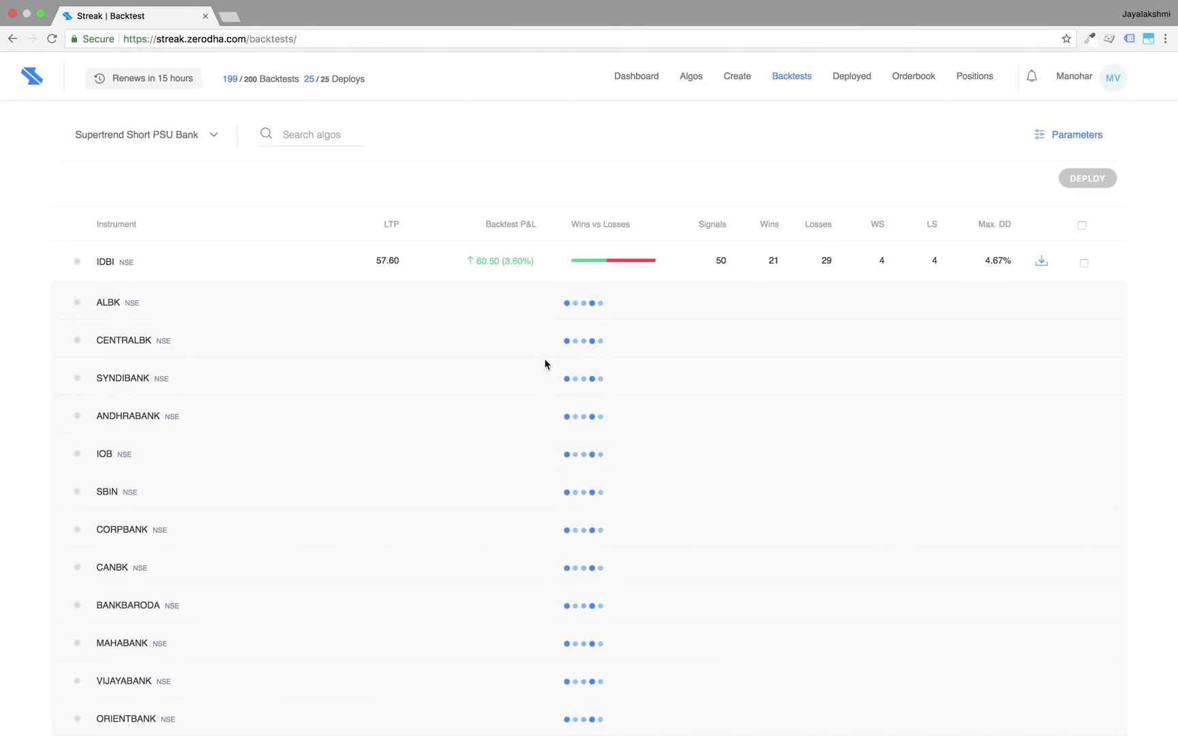
scroll(546, 364, "down", 1)
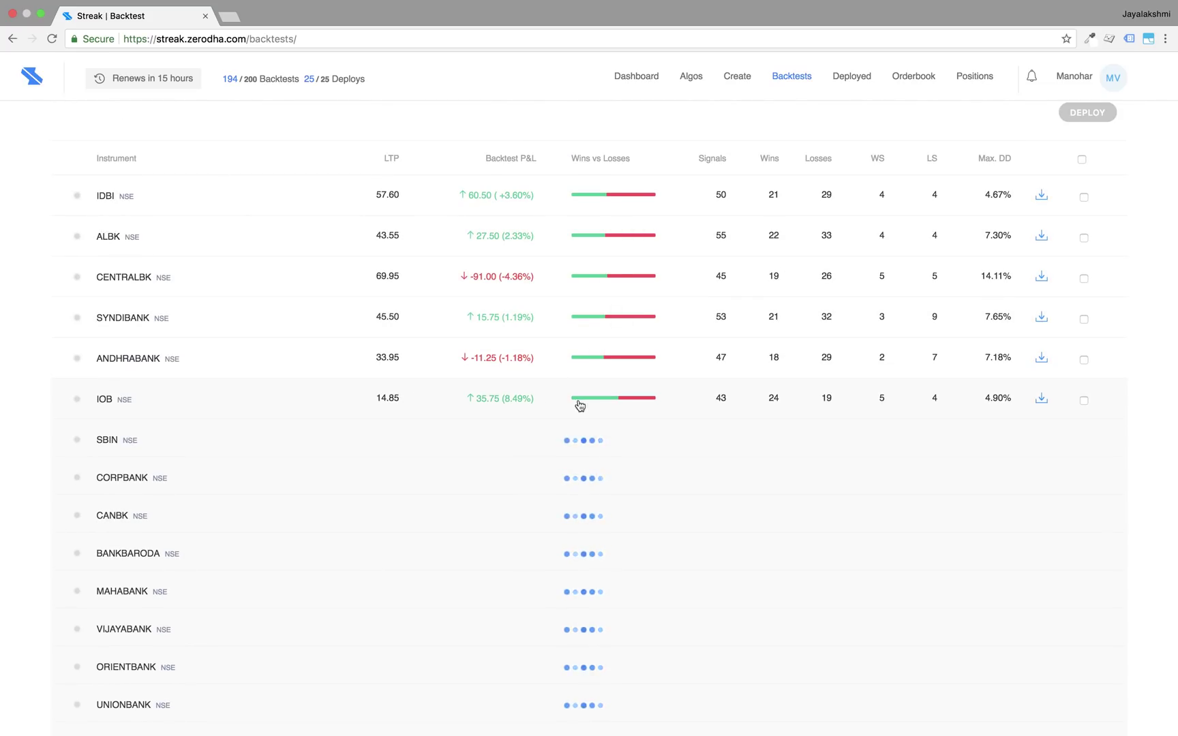
scroll(699, 332, "down", 2)
scroll(902, 264, "up", 3)
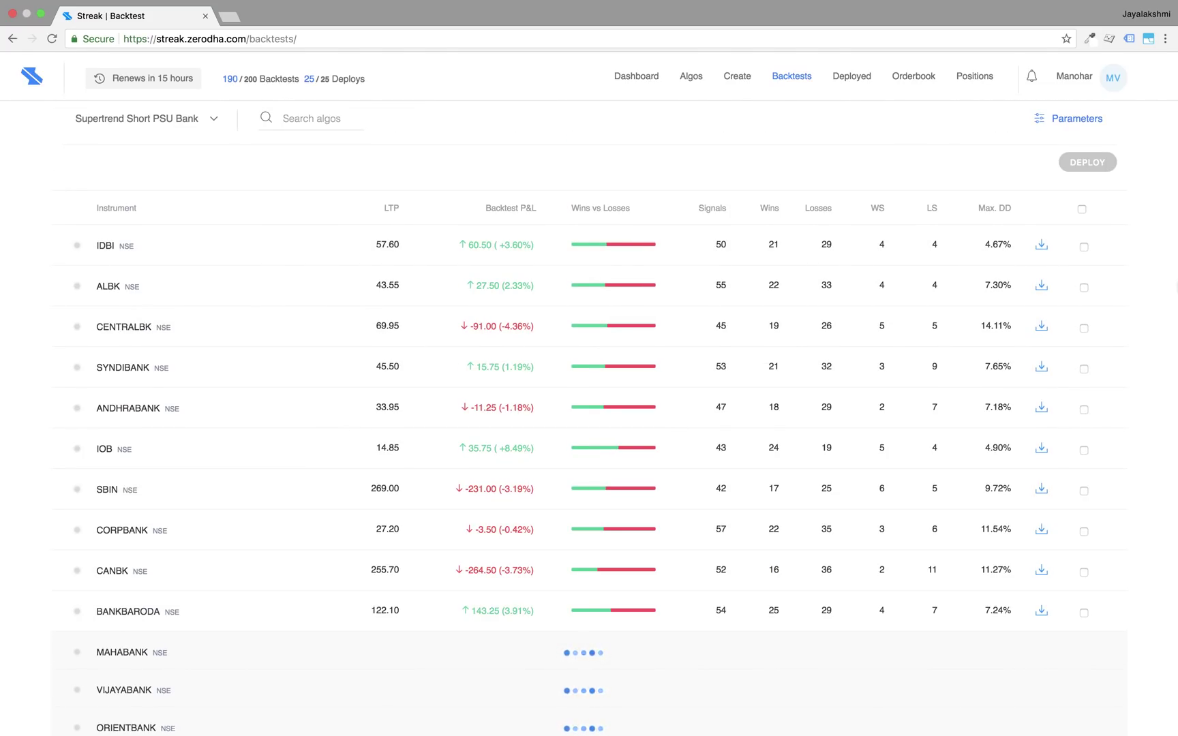
scroll(589, 414, "down", 4)
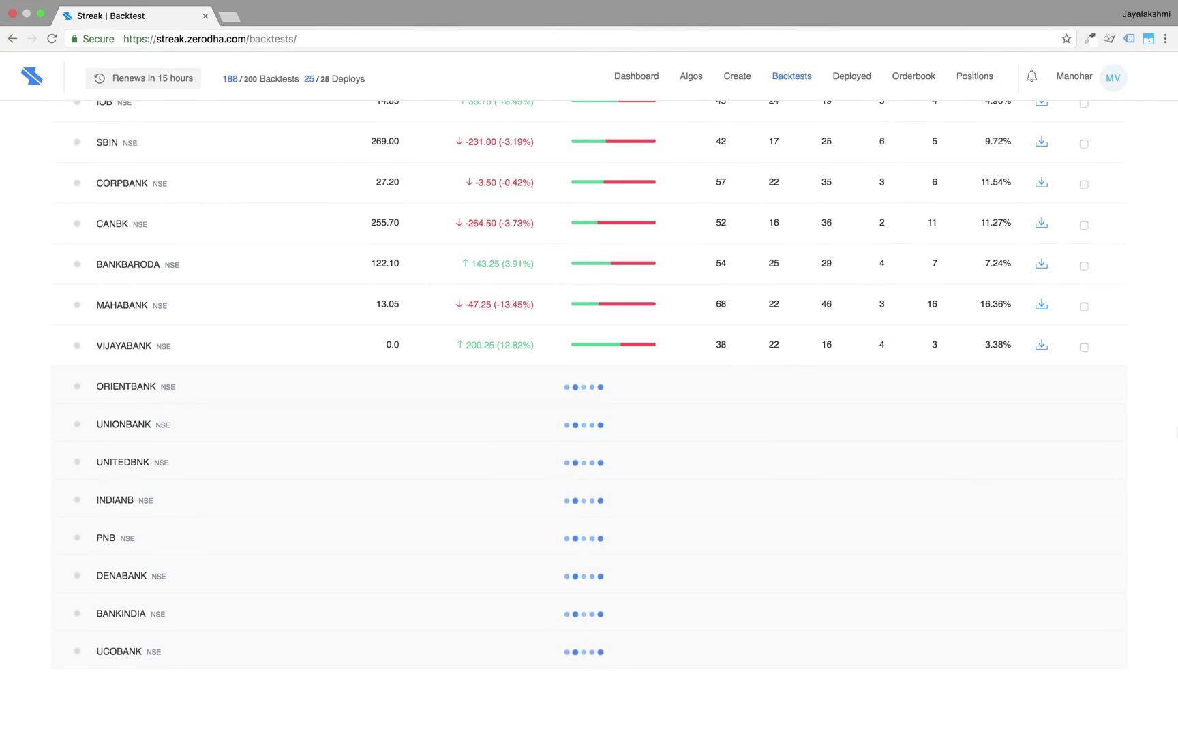
scroll(590, 415, "up", 2)
scroll(589, 414, "up", 3)
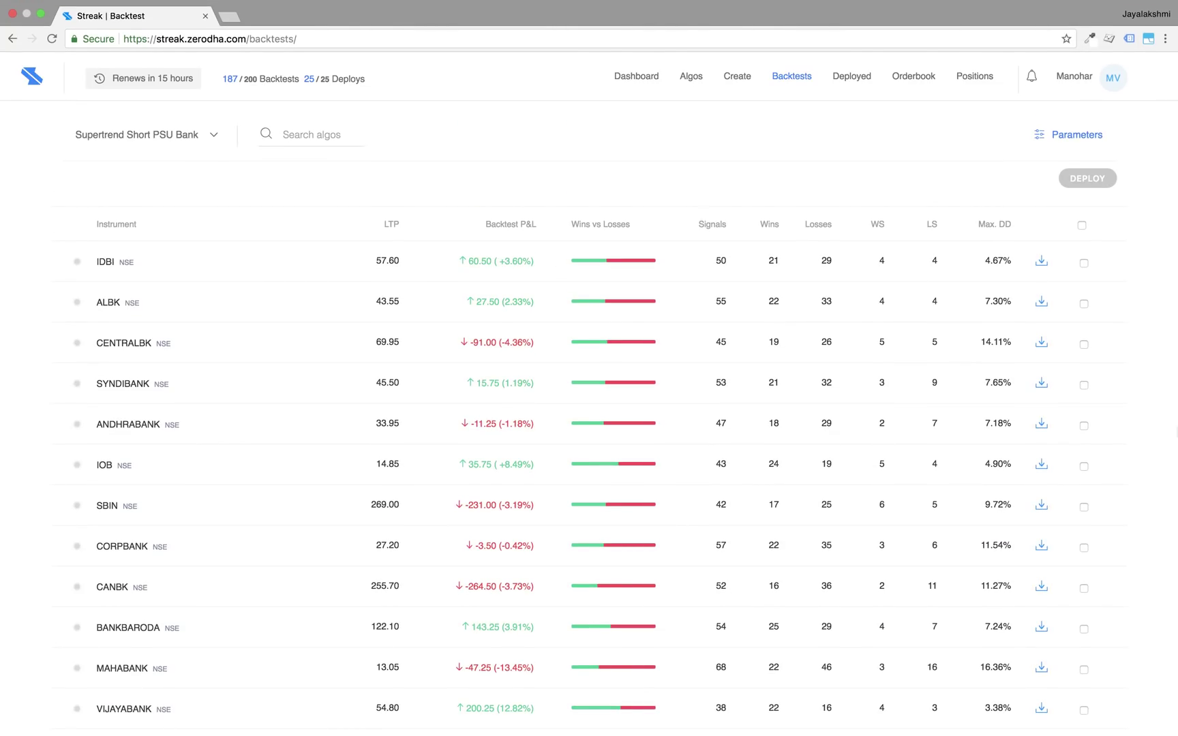
scroll(589, 415, "down", 2)
scroll(590, 415, "down", 2)
scroll(589, 413, "down", 1)
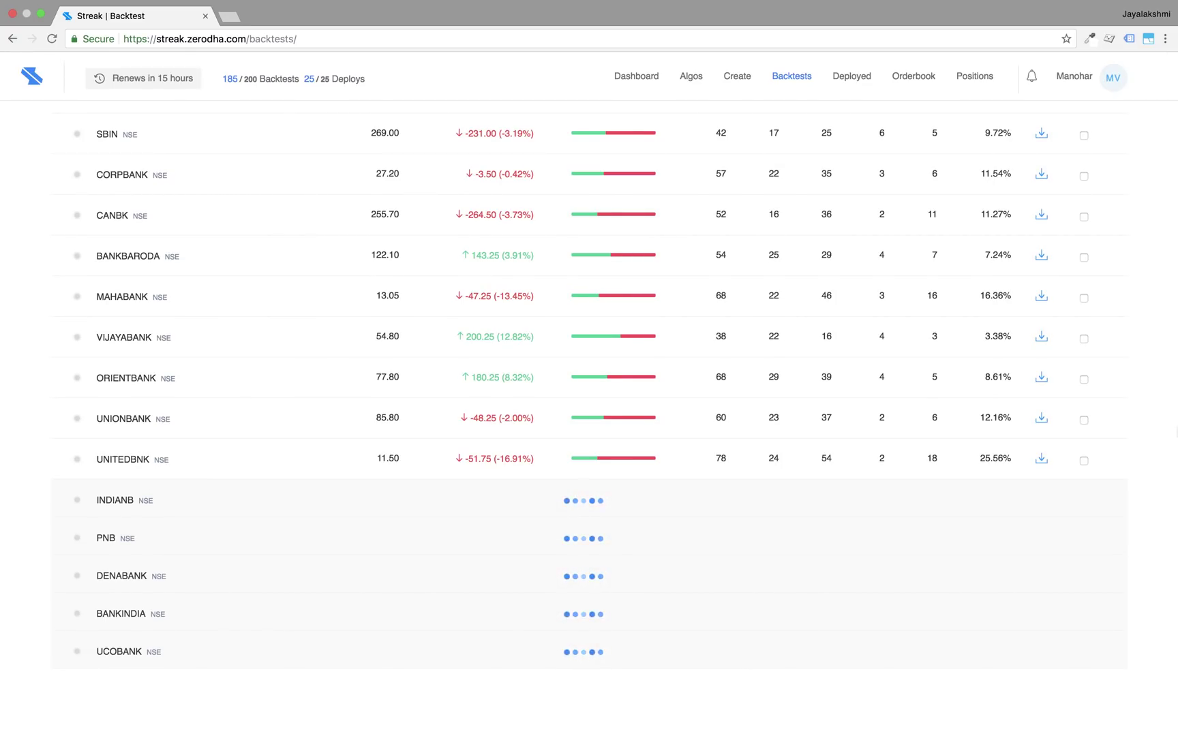
scroll(589, 414, "up", 4)
scroll(590, 415, "down", 4)
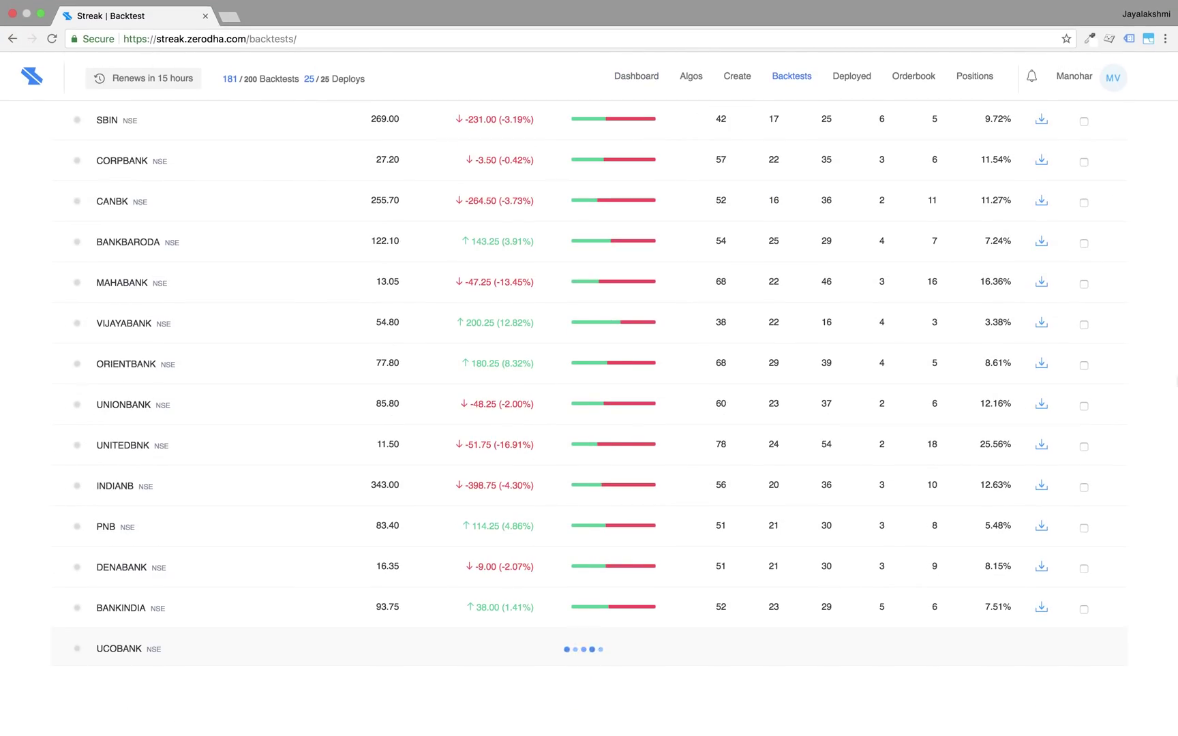
left_click(499, 323)
left_click(469, 356)
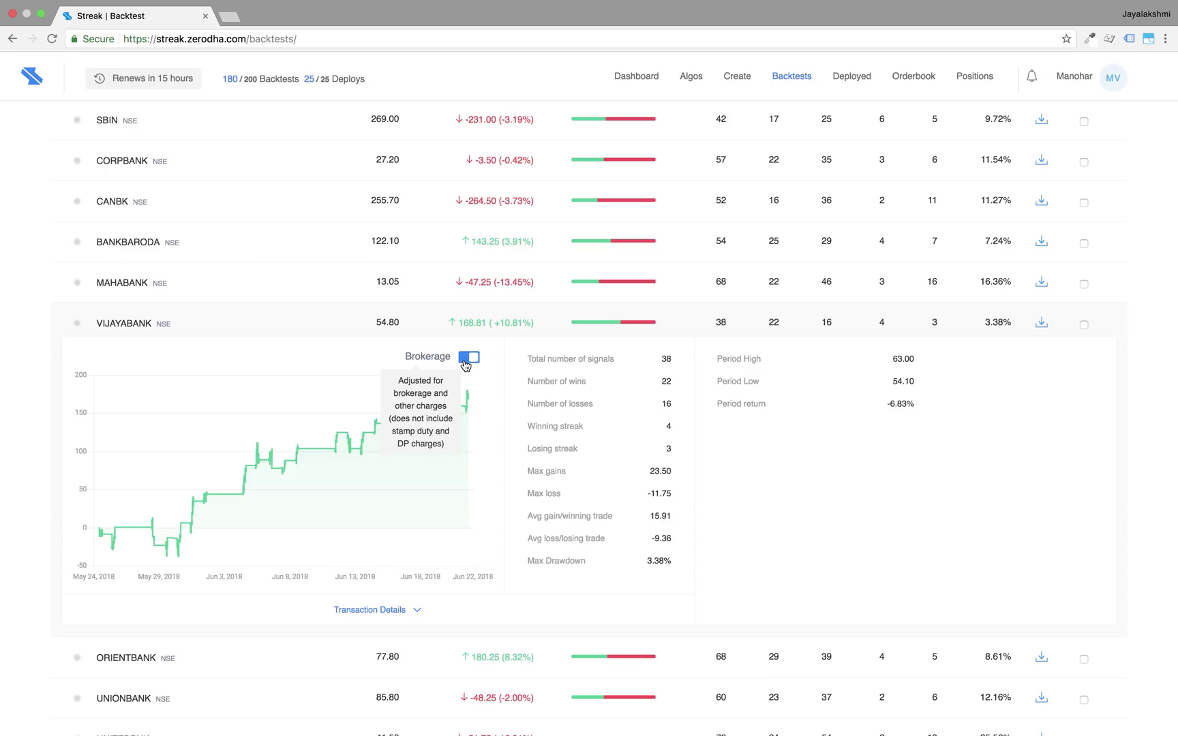
left_click(466, 366)
Select VIJAYABANK, ORIENTBANK, PNB and BANKBARODA for deployment.
left_click(1083, 325)
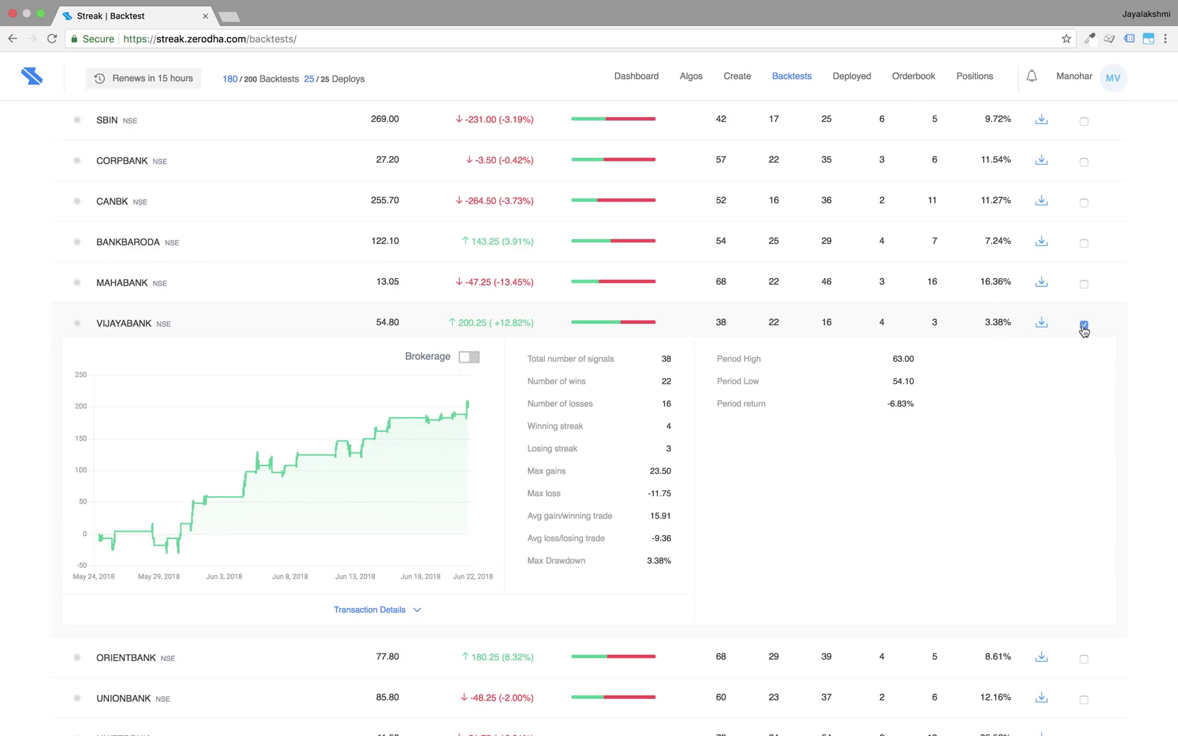
left_click(516, 319)
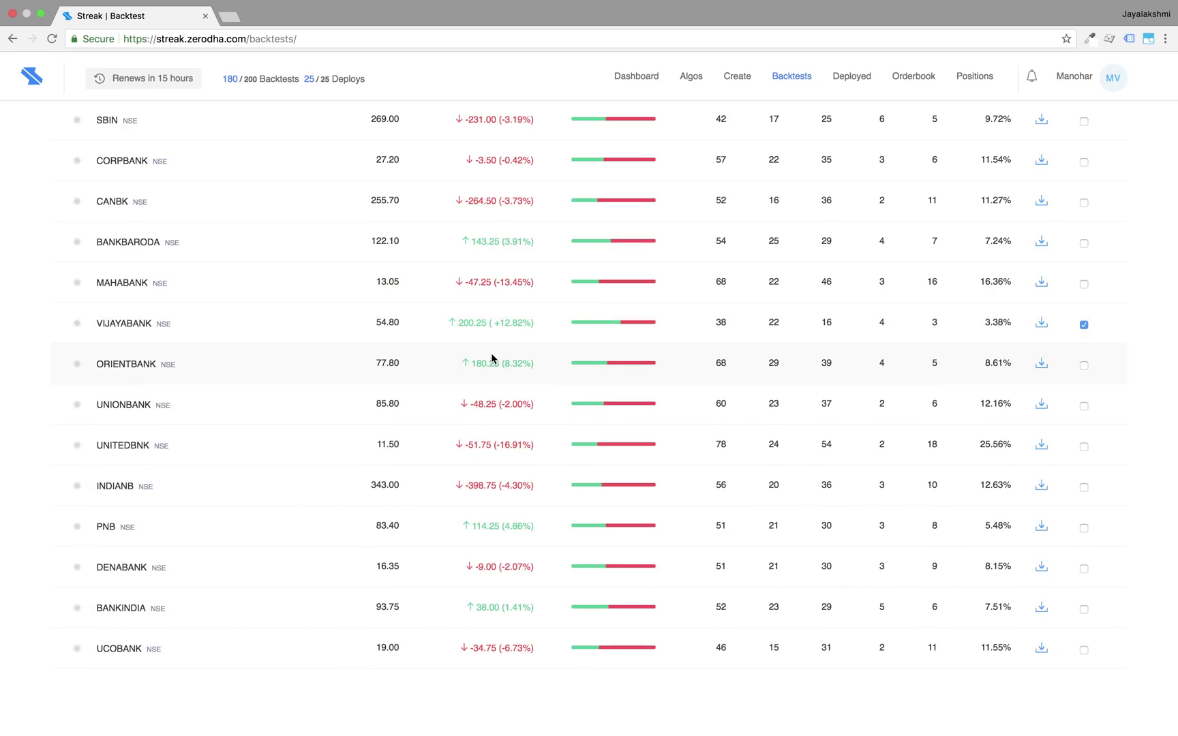
left_click(1083, 366)
left_click(1083, 528)
scroll(1068, 415, "up", 3)
left_click(1085, 352)
scroll(914, 312, "up", 3)
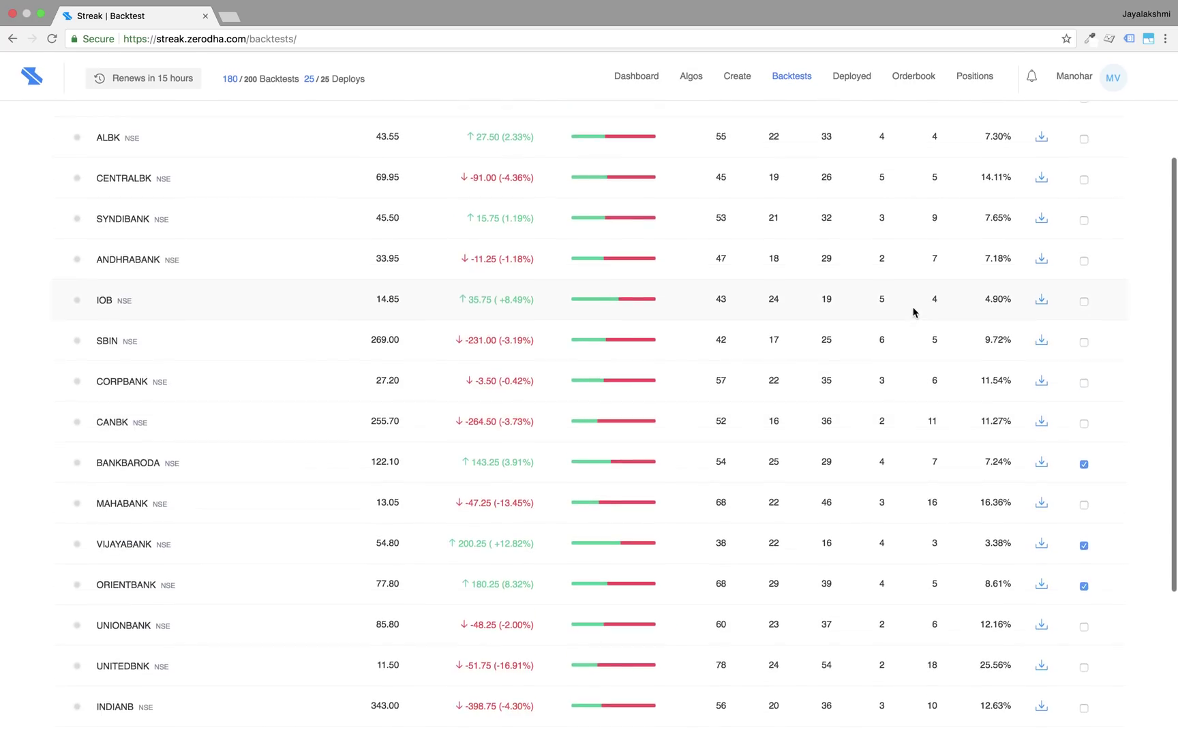
scroll(914, 311, "up", 2)
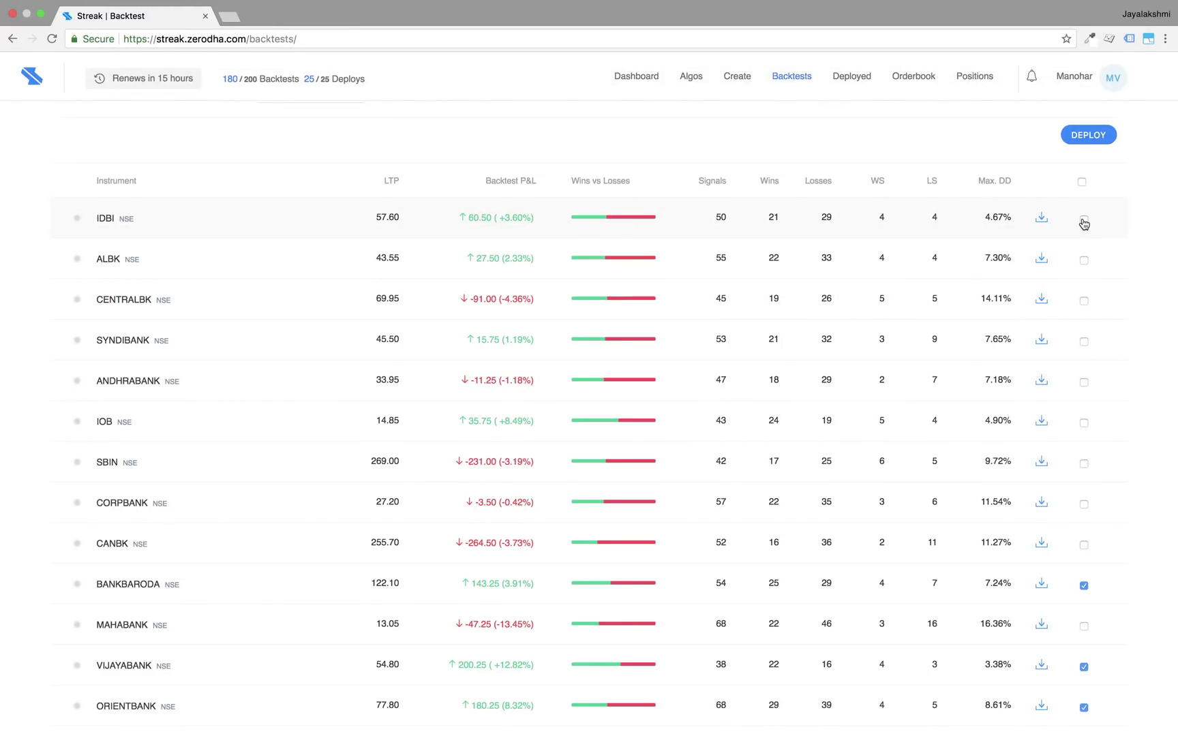
Add IDBI and set the deployment to Intraday (MIS) with algo cycle 1.
left_click(1083, 221)
left_click(1099, 141)
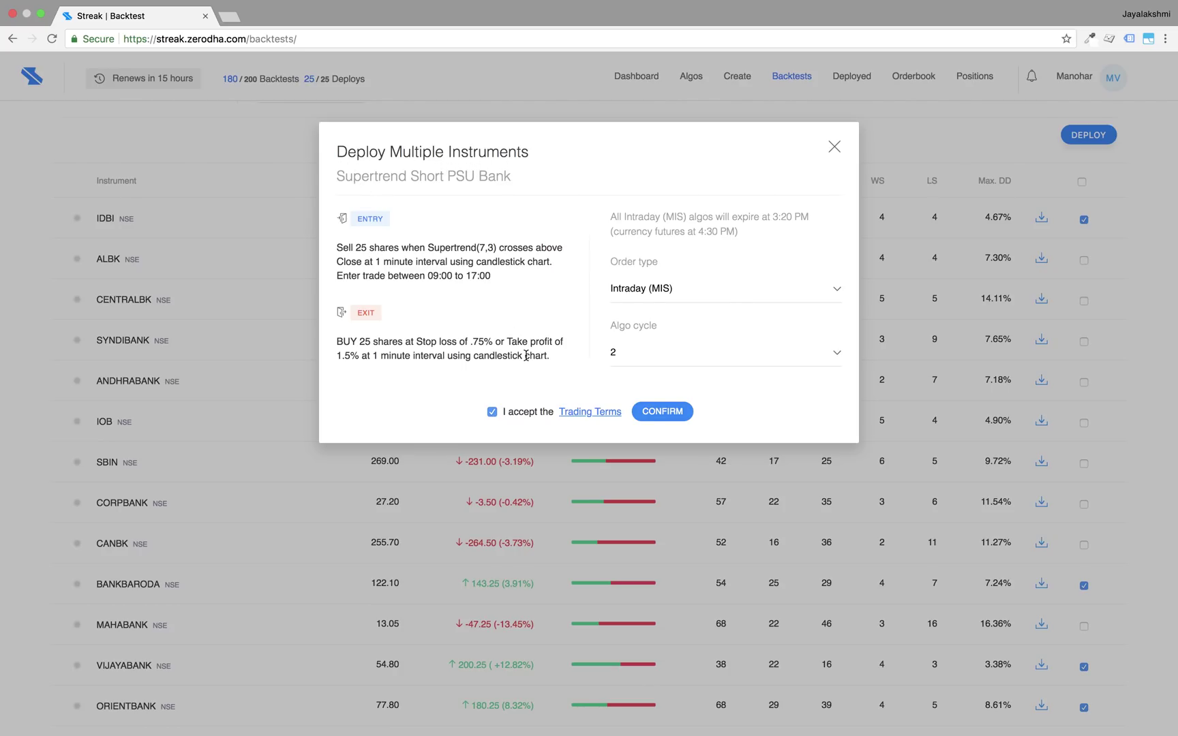
left_click(631, 359)
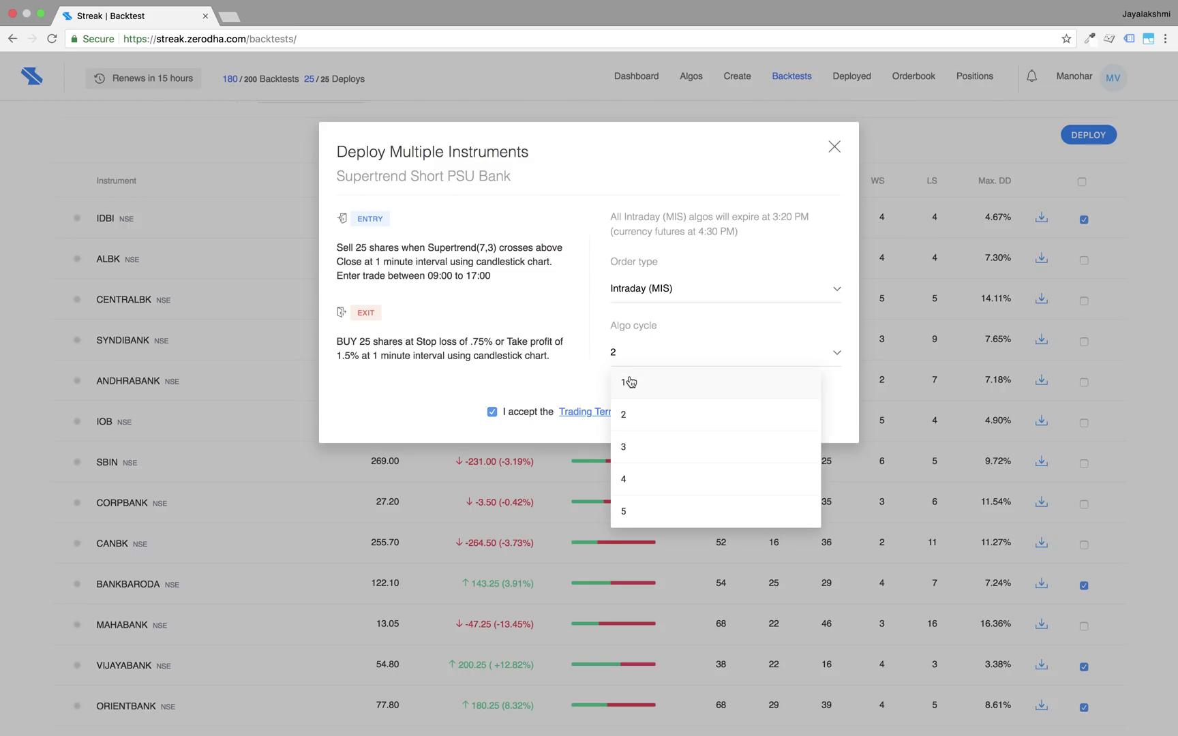
left_click(629, 381)
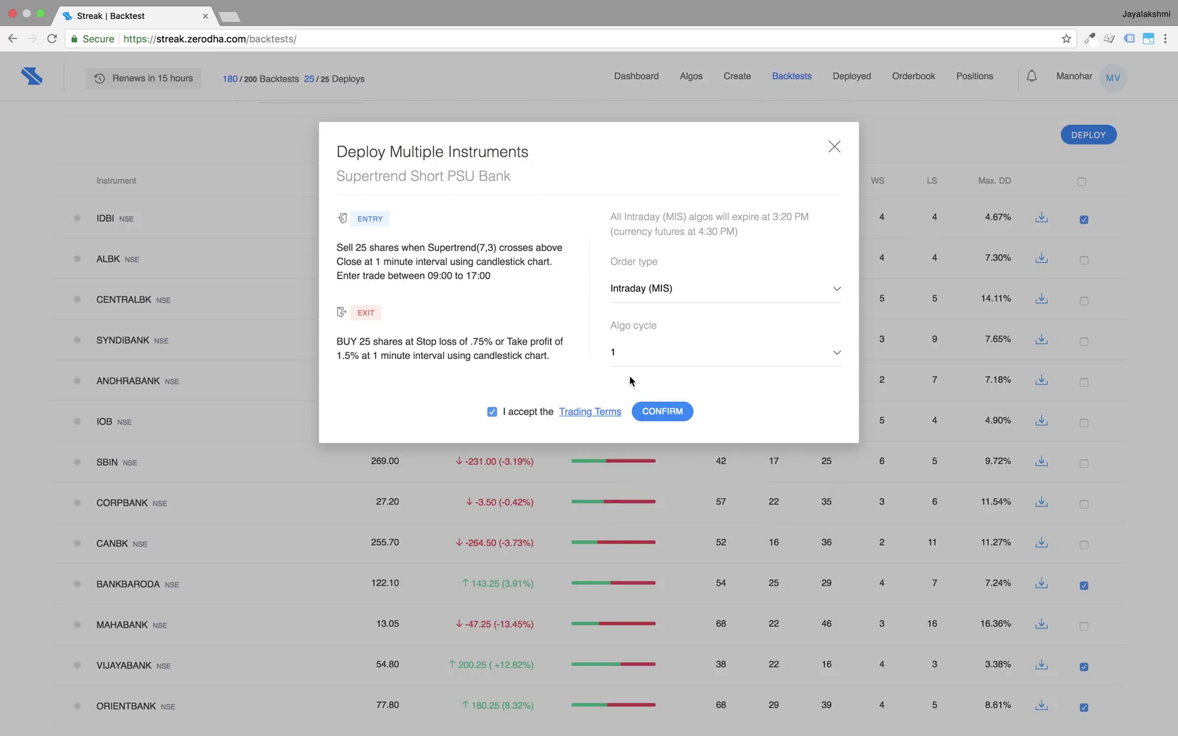
left_click(657, 289)
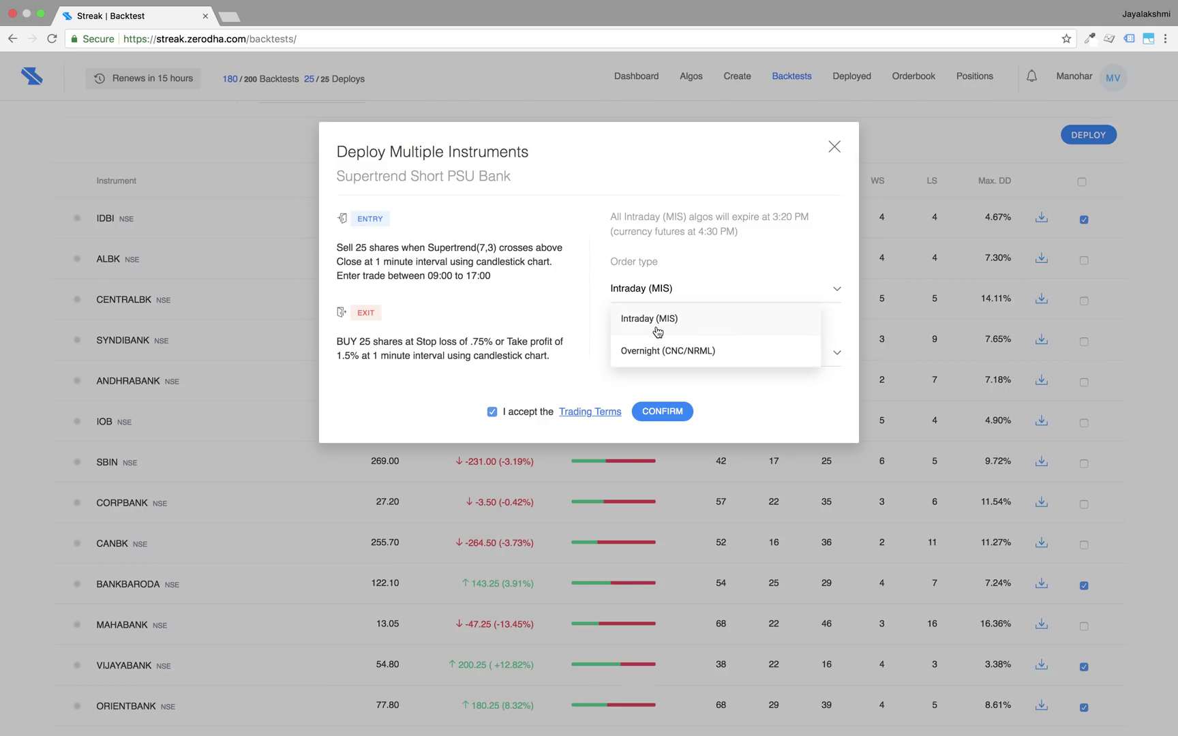
left_click(657, 319)
left_click(650, 355)
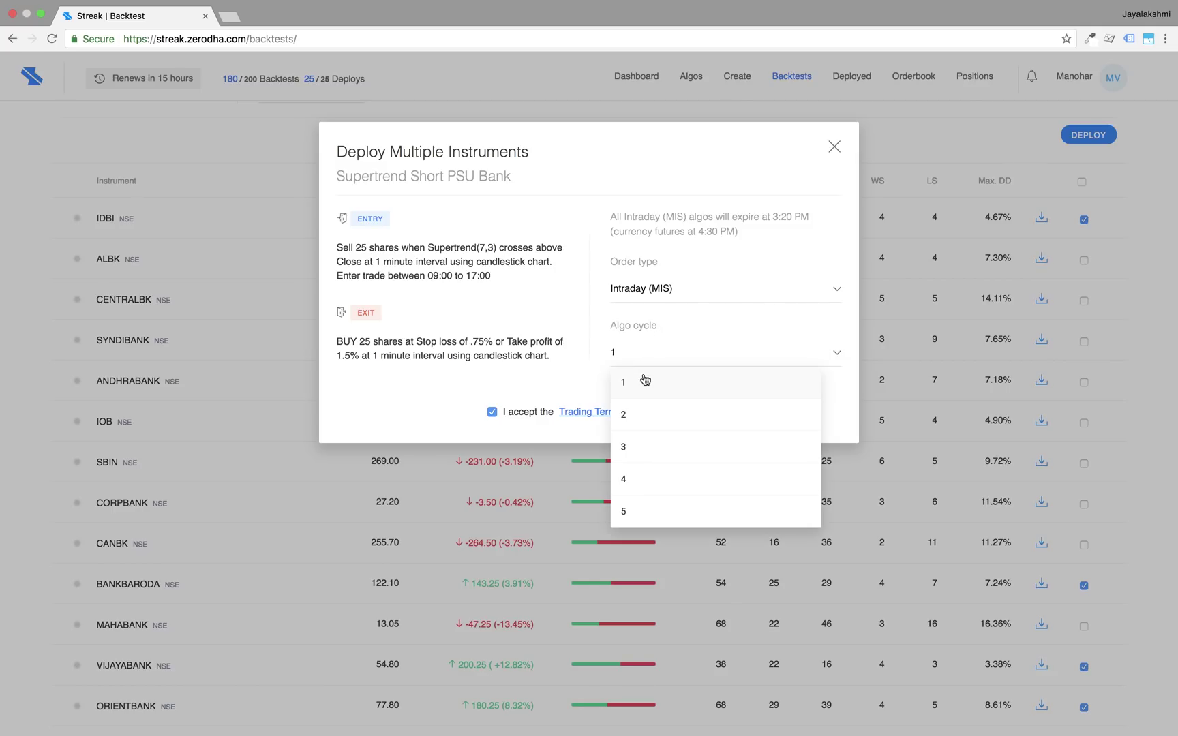
left_click(644, 380)
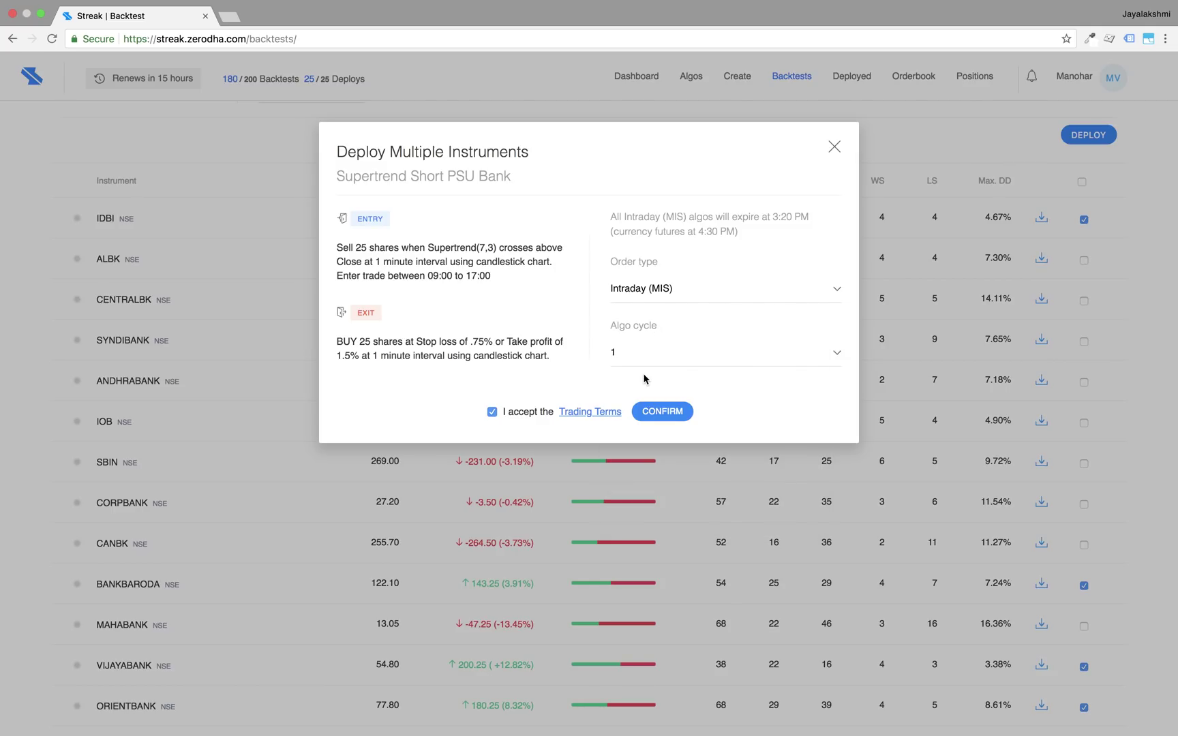
Confirm the Supertrend Short PSU Bank deployment so its six bank instruments wait.
left_click(655, 414)
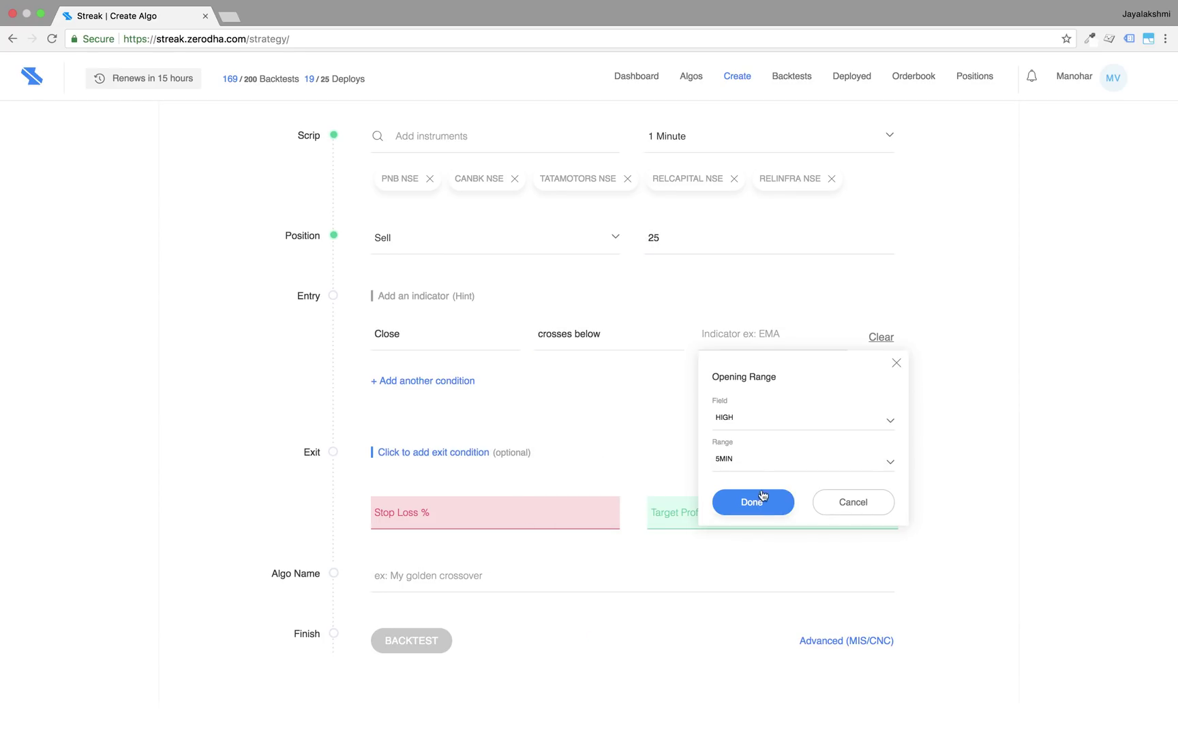
Accept Opening Range high 5min, set 1% stop, 1.5% target, name 'Opening Range Short', backtest.
left_click(761, 498)
left_click(484, 472)
type("11.5")
left_click(415, 555)
type("oPEN")
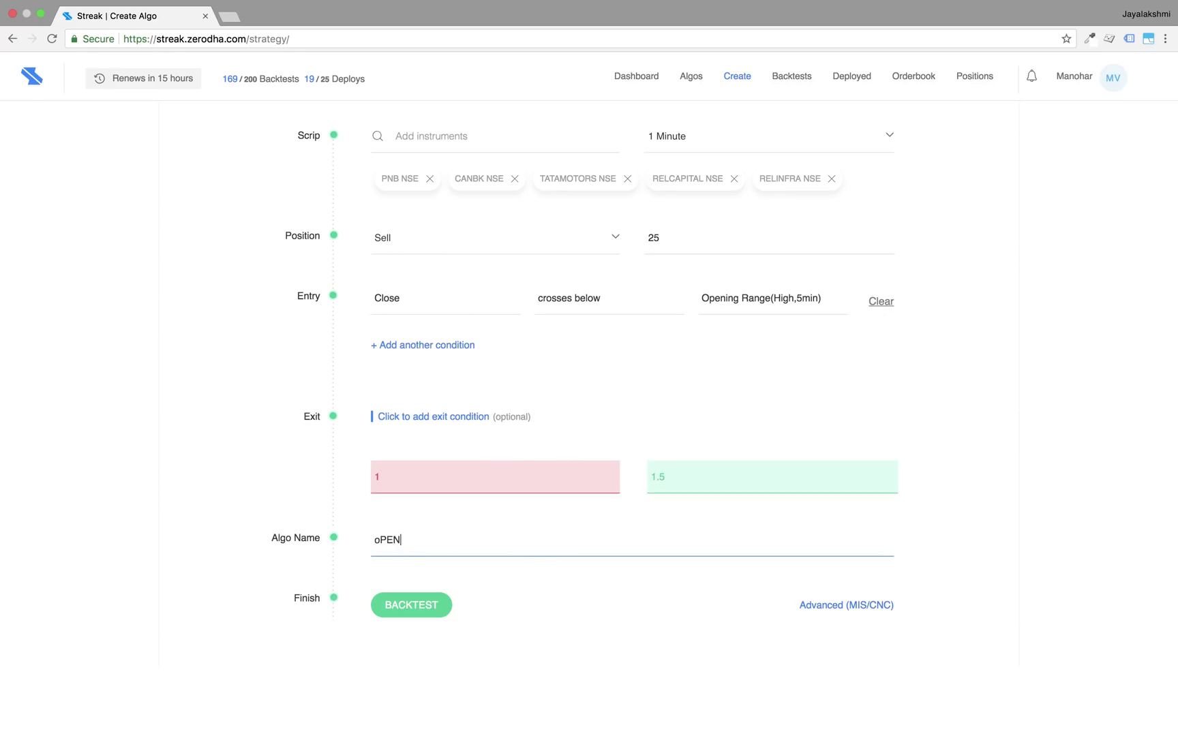
type("ING rANGE(hIGH")
key("super+a")
type("Opening R")
type("ange Short")
left_click(411, 605)
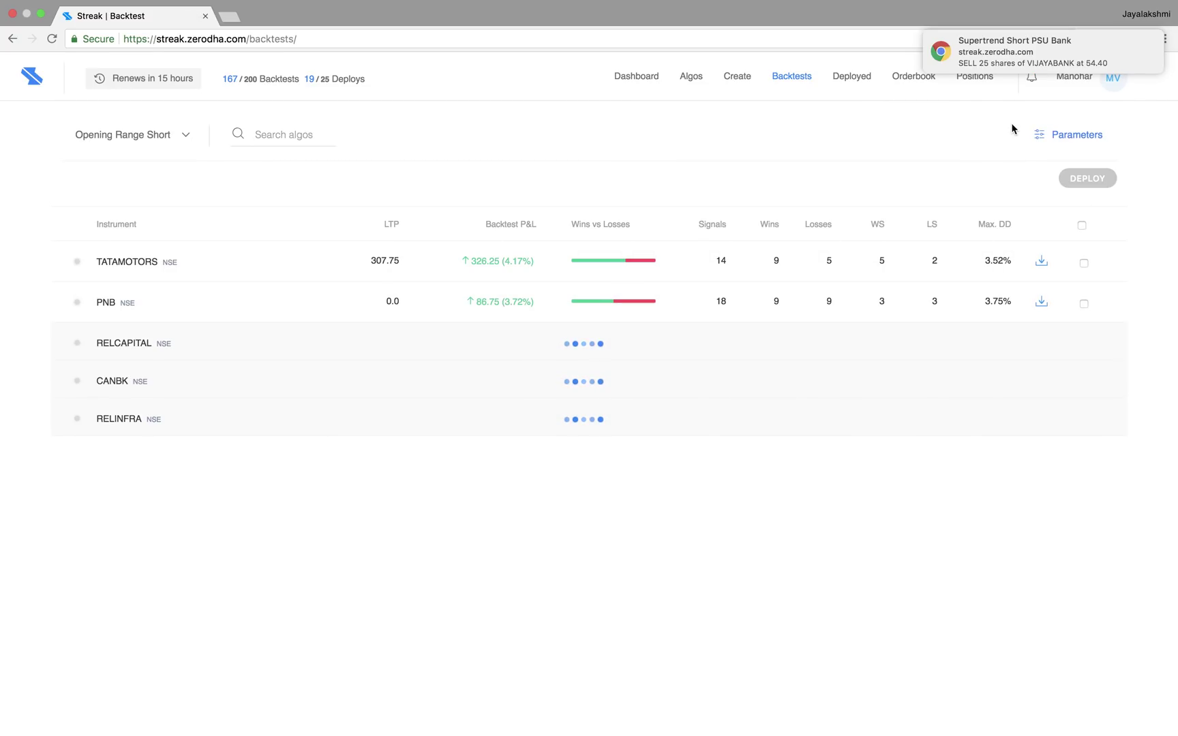
View the VIJAYABANK sell alert while the Opening Range Short backtests load.
mouse_move(1046, 52)
left_click(1031, 78)
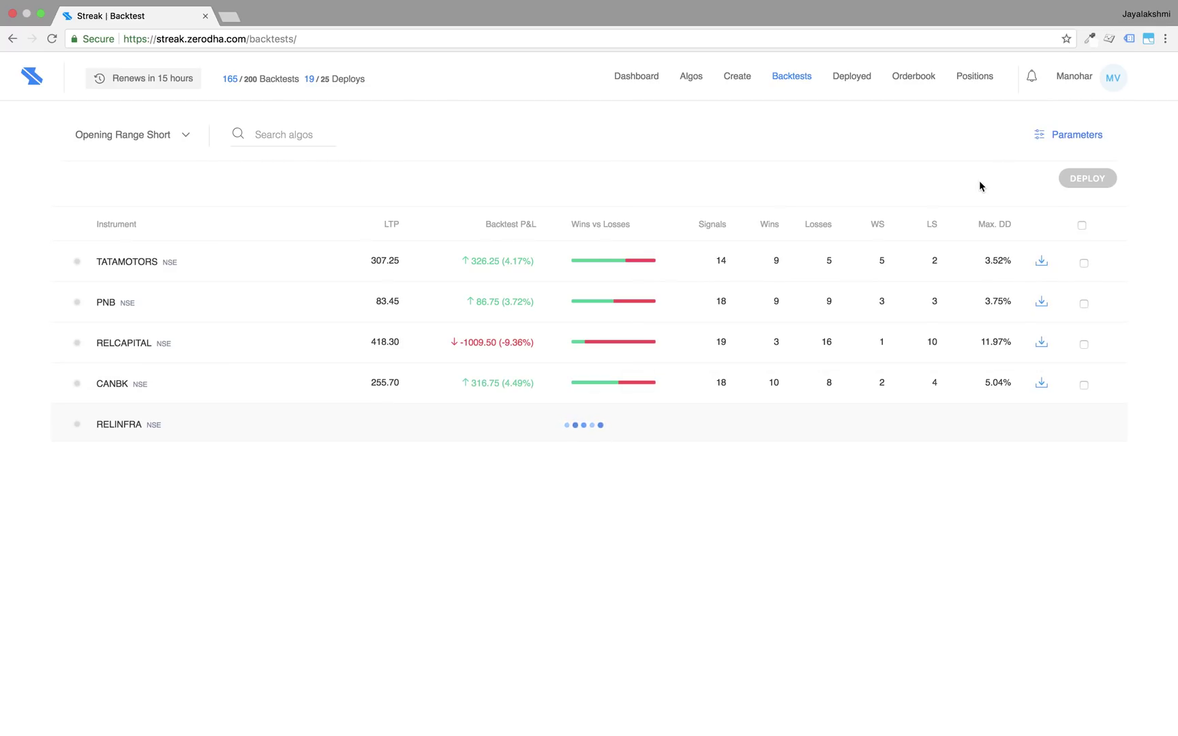
Deploy Opening Range Short as Intraday (MIS) on TATAMOTORS, PNB and CANBK.
left_click(1083, 263)
left_click(1083, 303)
left_click(1083, 384)
left_click(1087, 178)
left_click(655, 288)
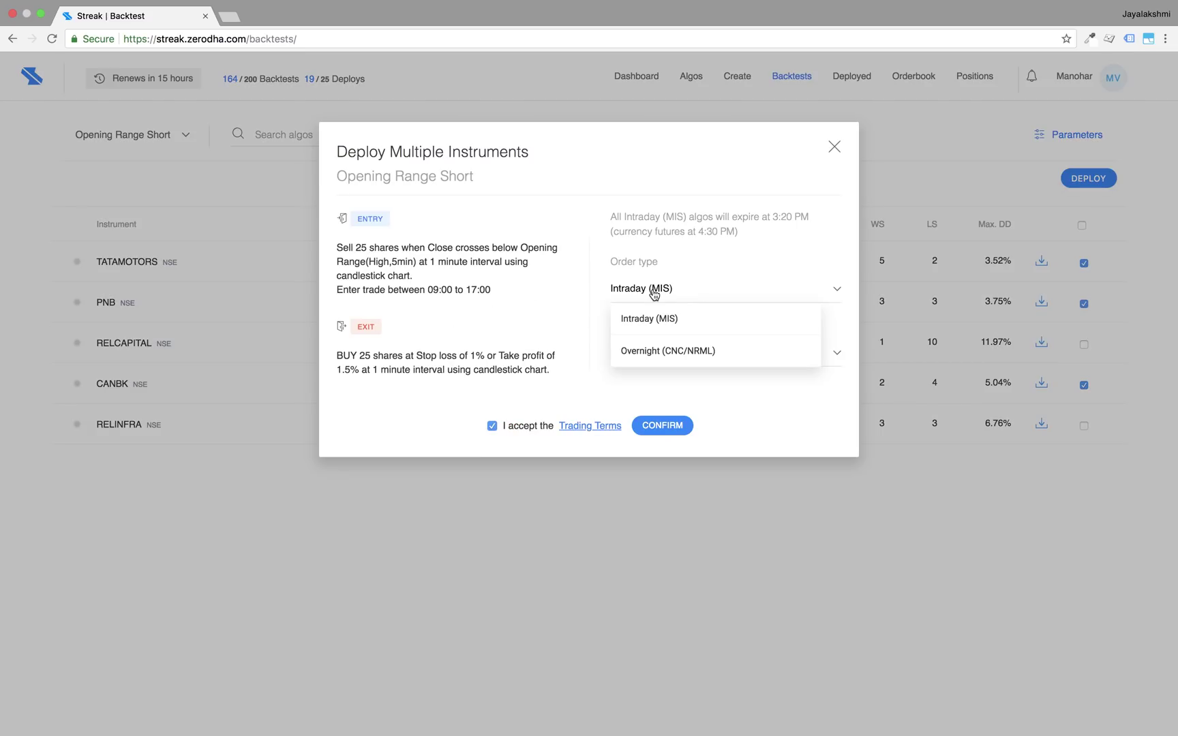
left_click(635, 353)
left_click(626, 384)
left_click(663, 425)
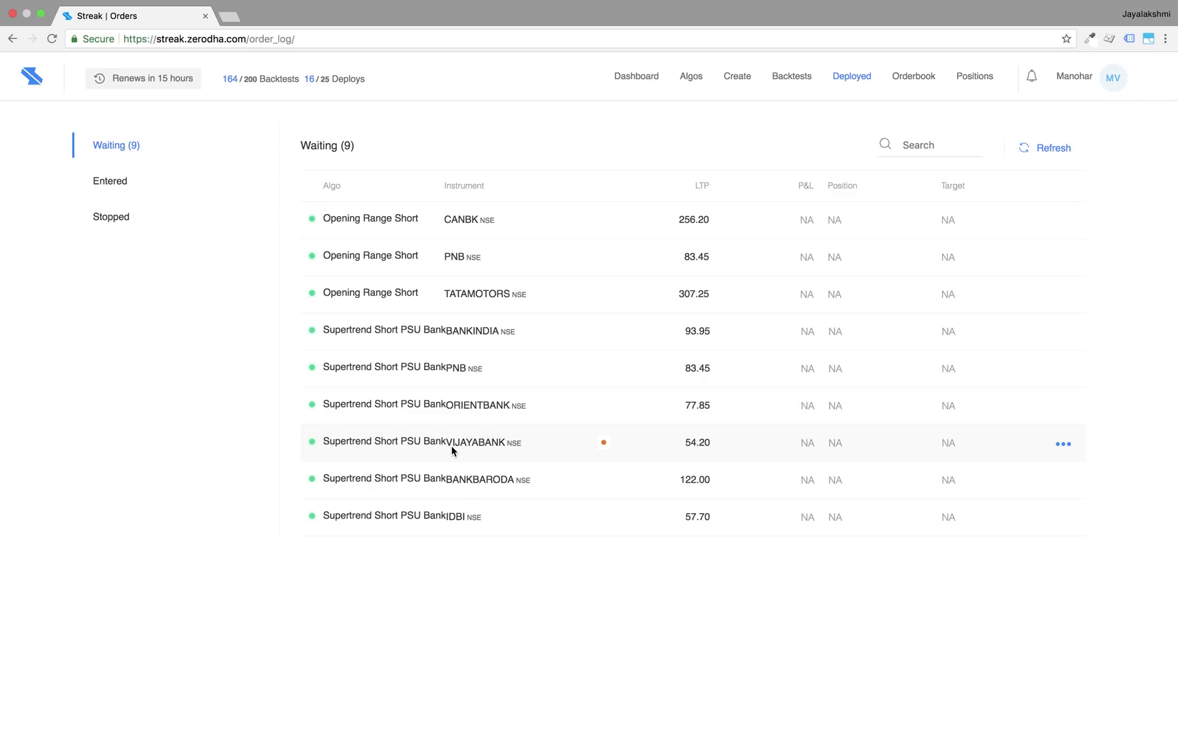
left_click(604, 444)
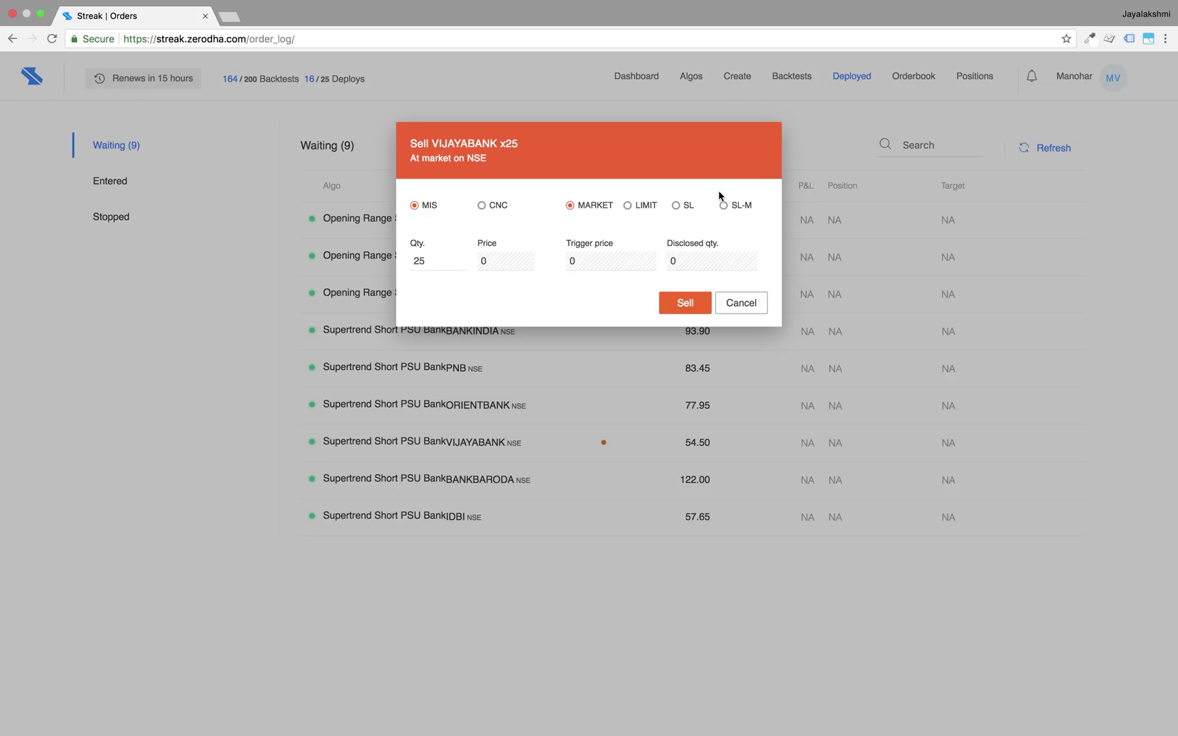
left_click(741, 303)
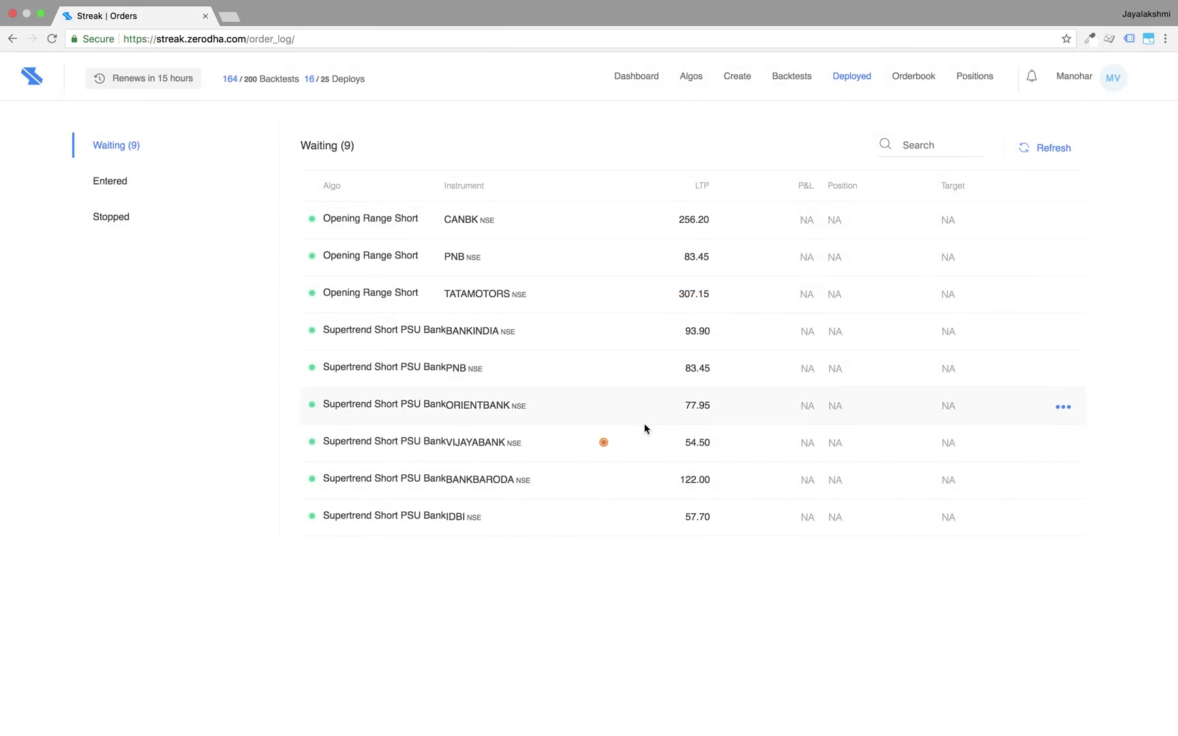
left_click(1062, 446)
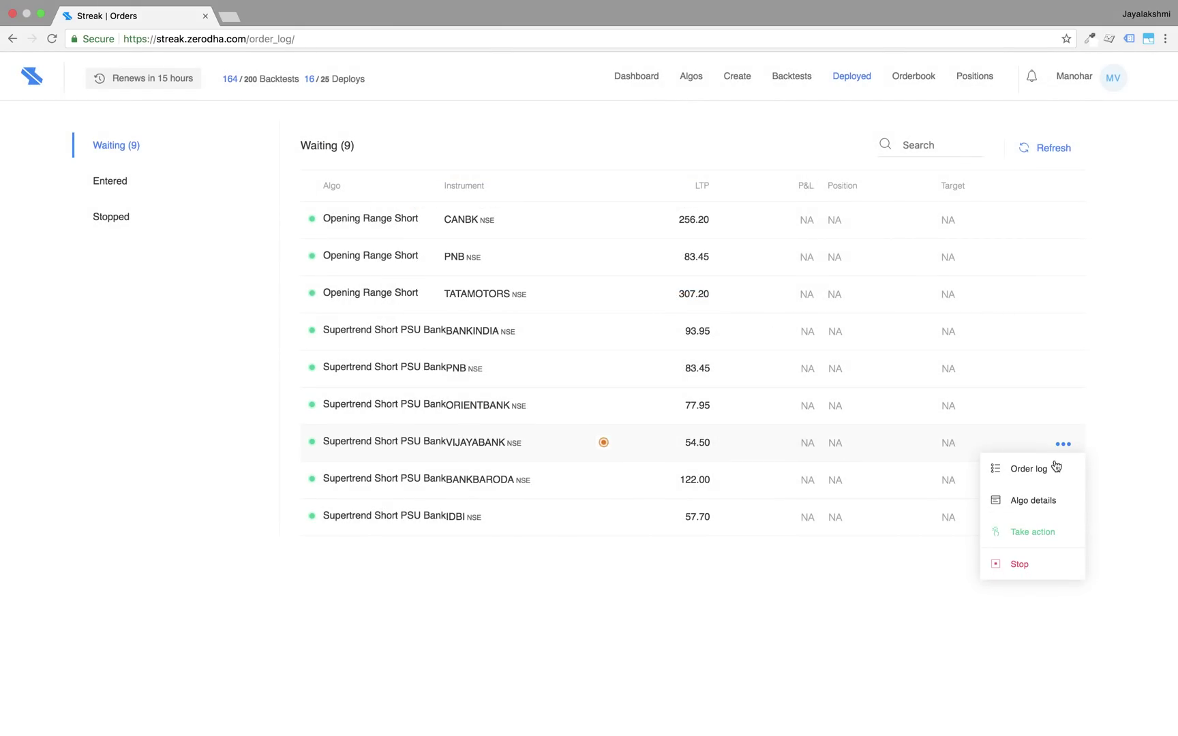
left_click(1035, 533)
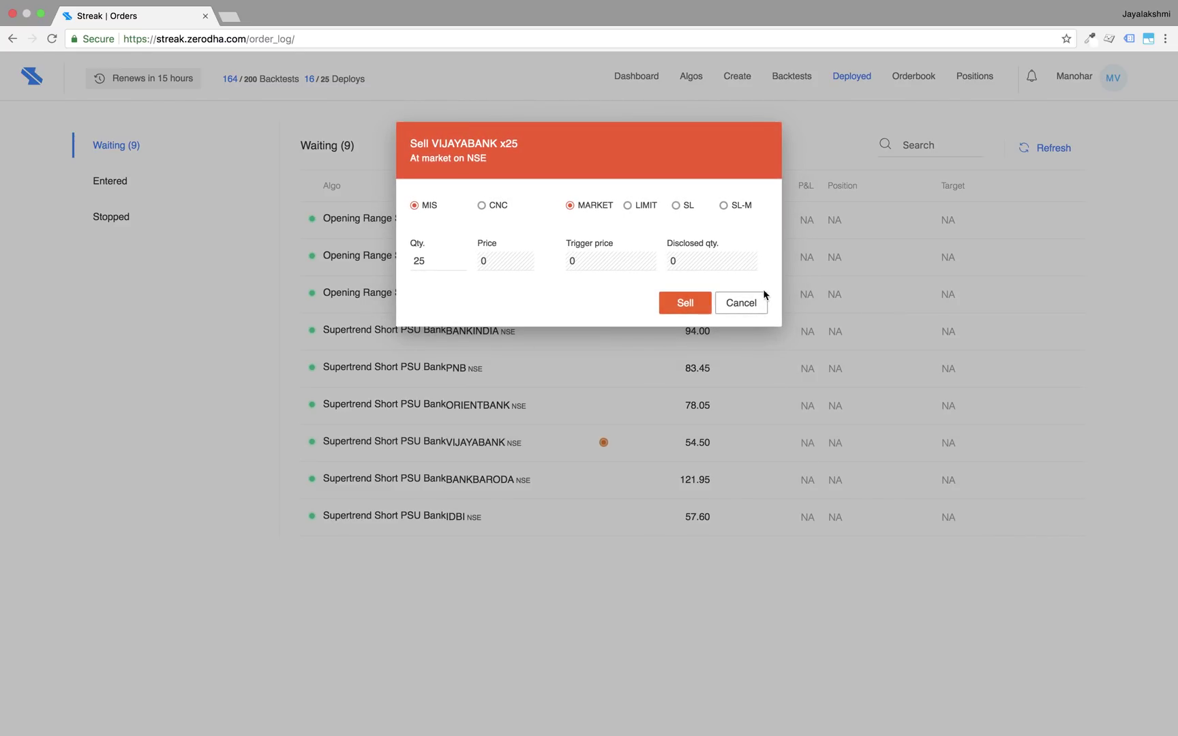
left_click(741, 308)
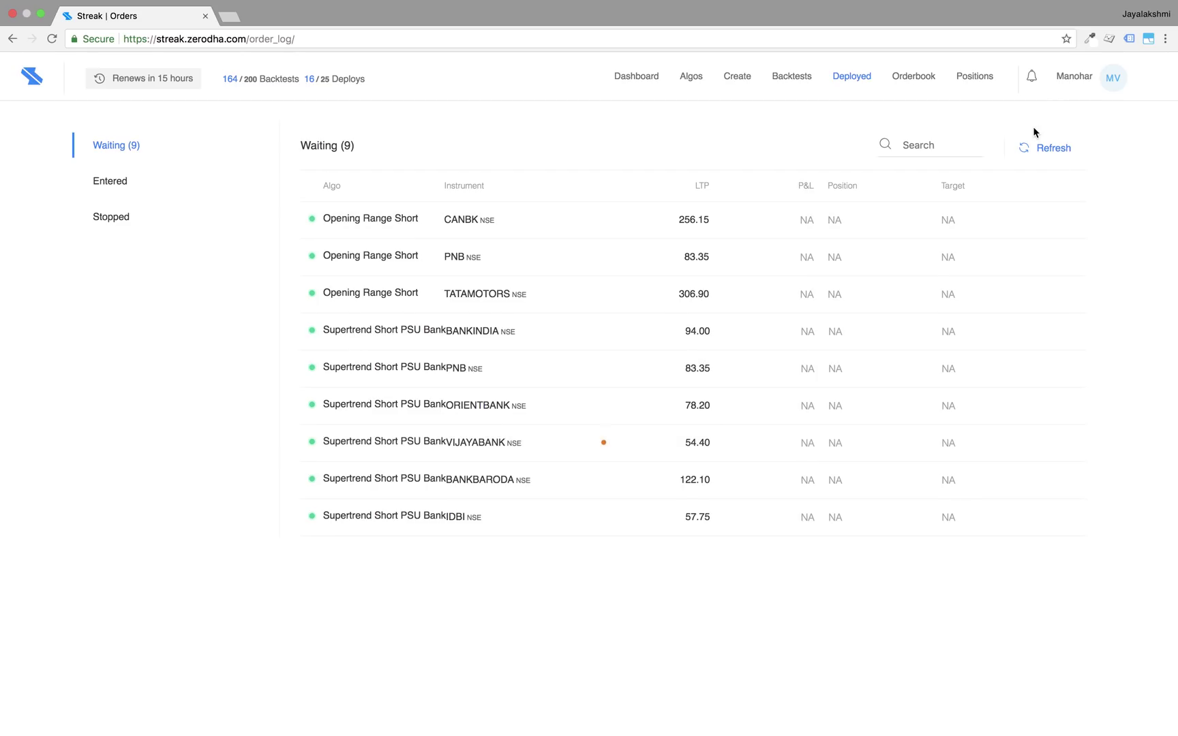
Sell 25 VIJAYABANK at market, place the 54.80 SL-M buy, then return to Deployed.
mouse_move(1031, 77)
left_click(950, 329)
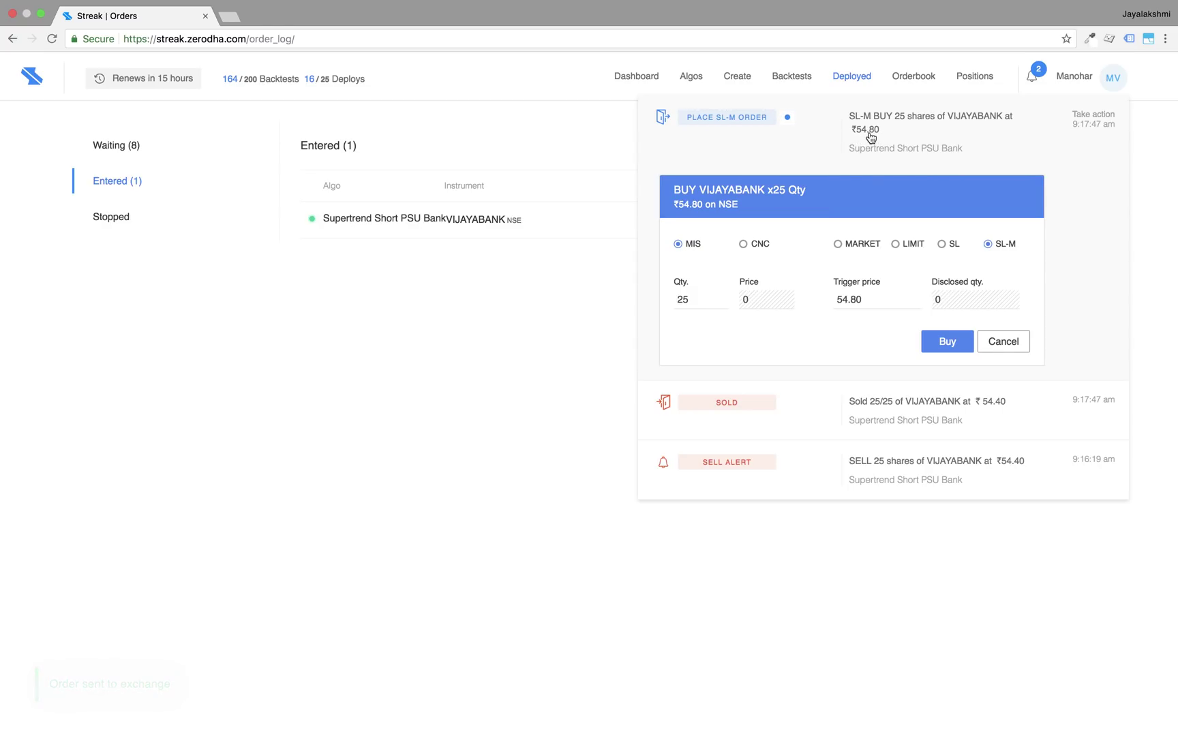
left_click(941, 341)
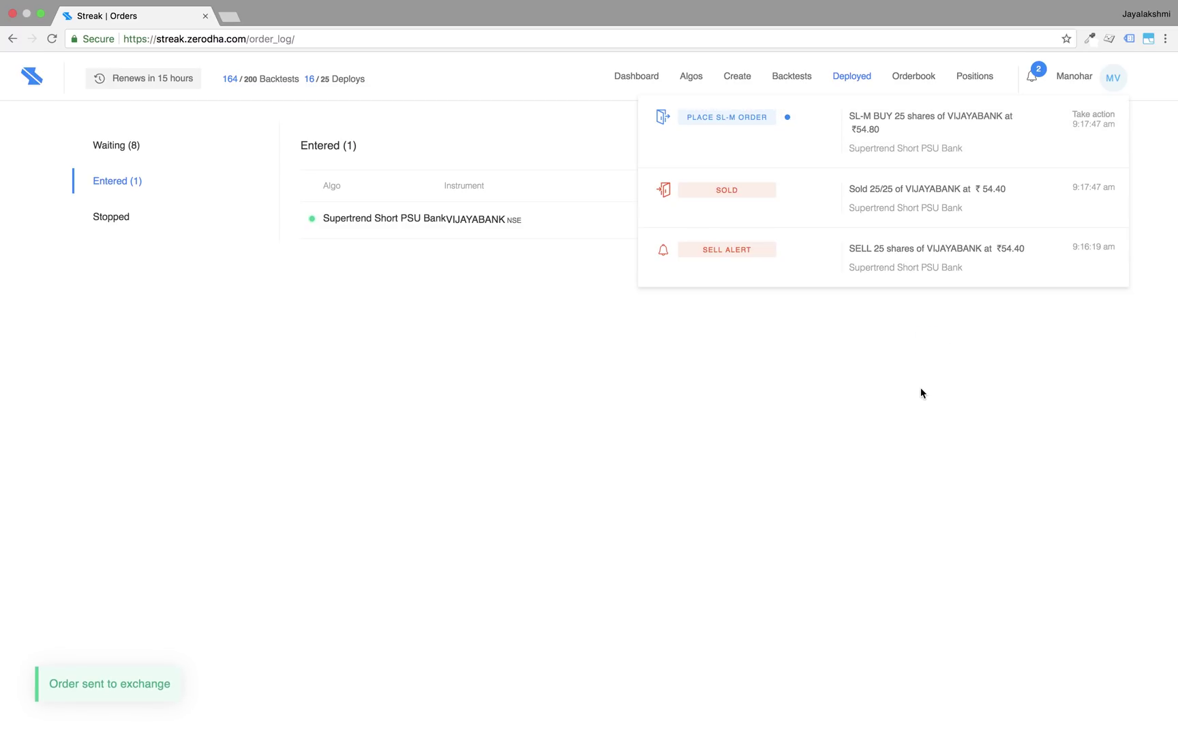
left_click(1038, 74)
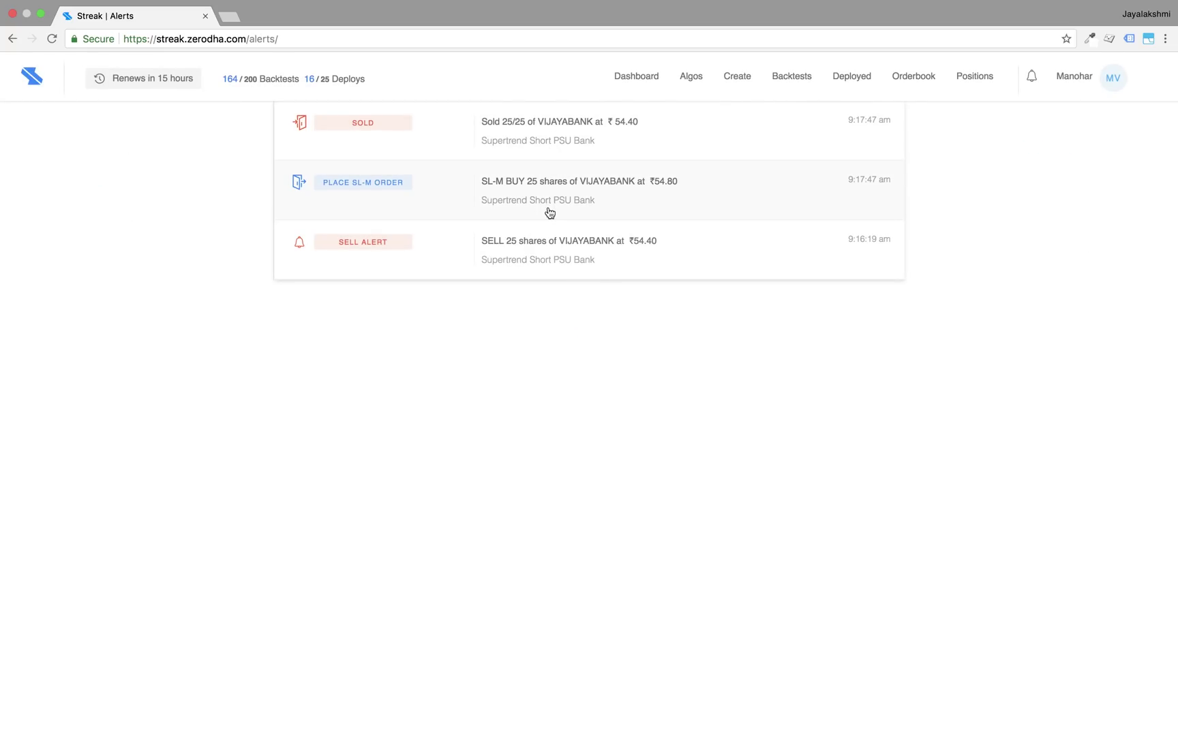
left_click(855, 79)
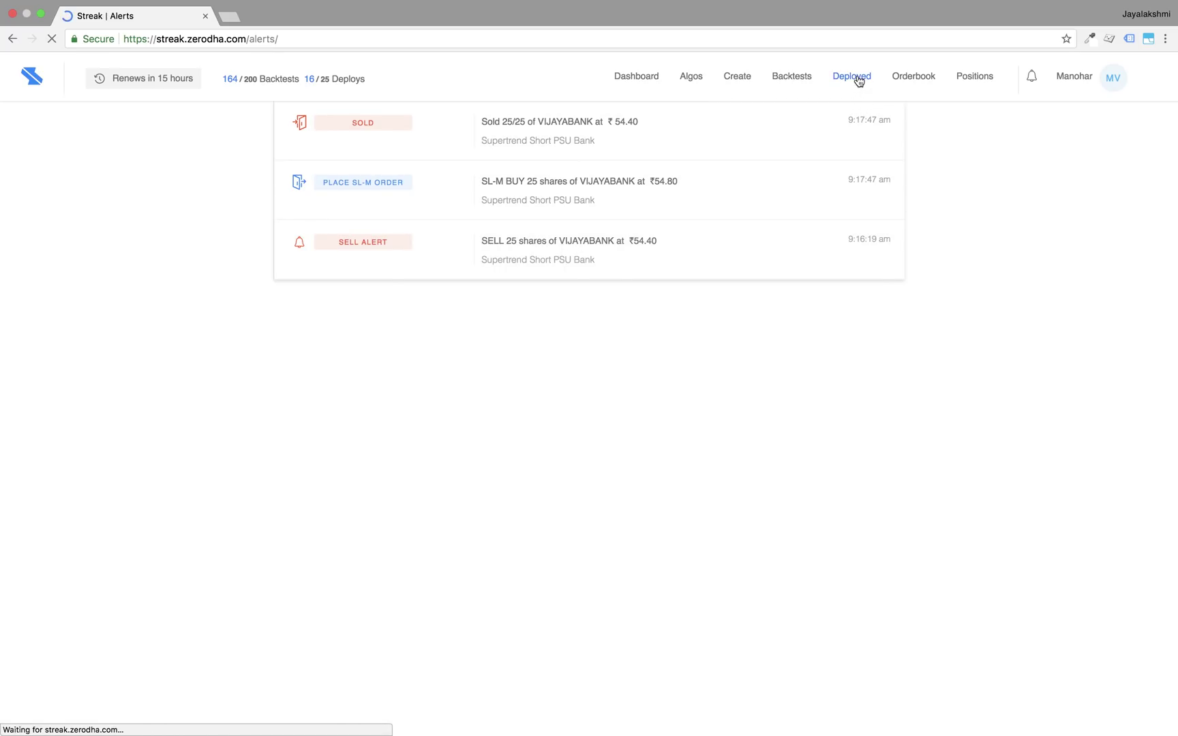